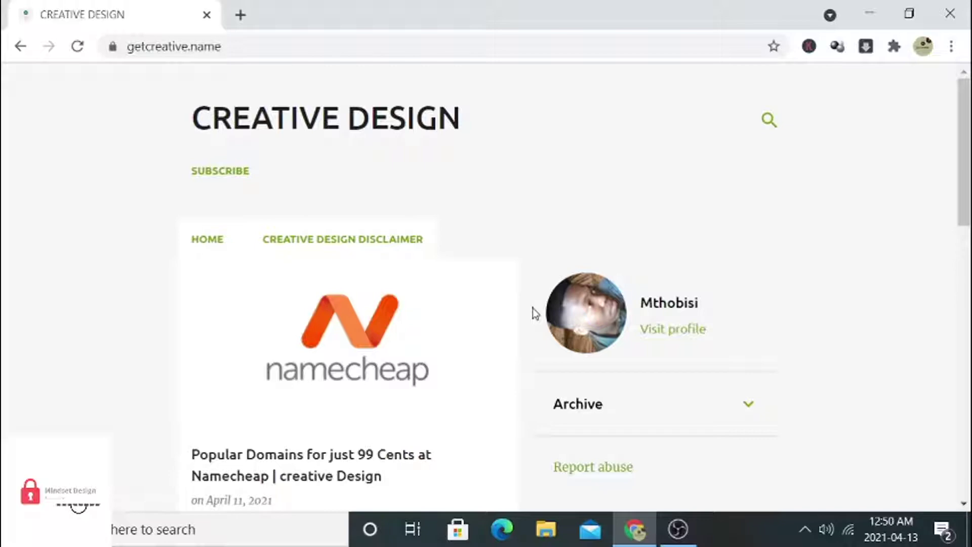
Step: Open the blog post about popular domains for just 99 cents at Namecheap from the Creative Design home page
scroll(532, 308, down, 2)
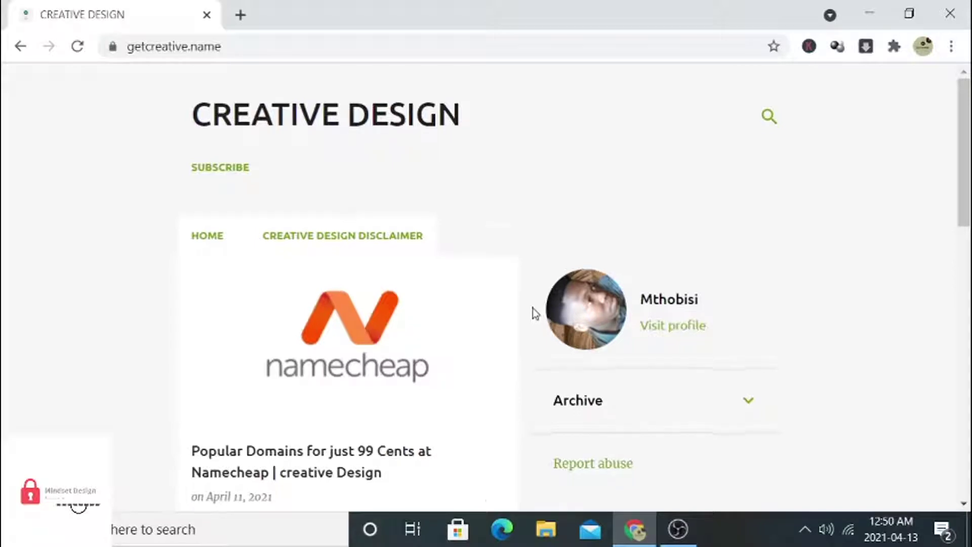
scroll(532, 308, down, 3)
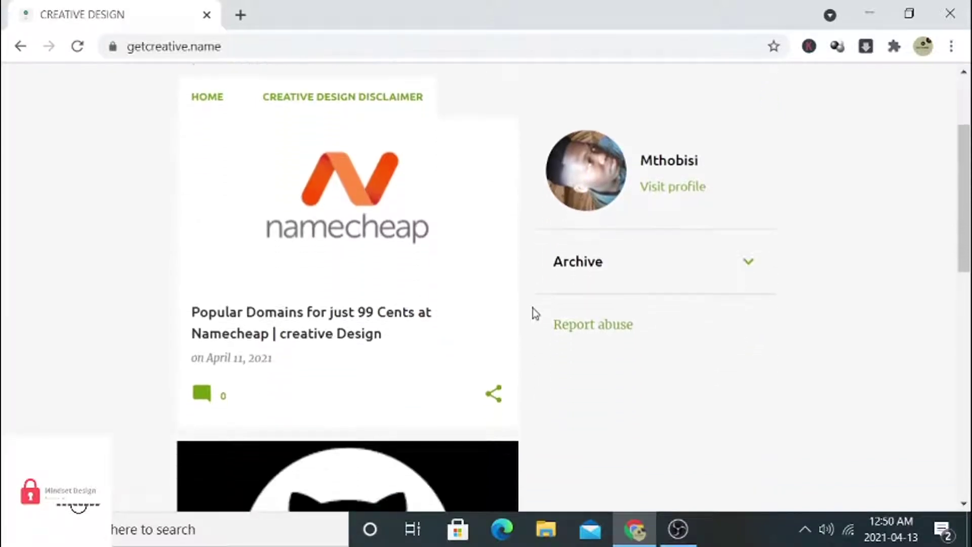
scroll(533, 308, up, 5)
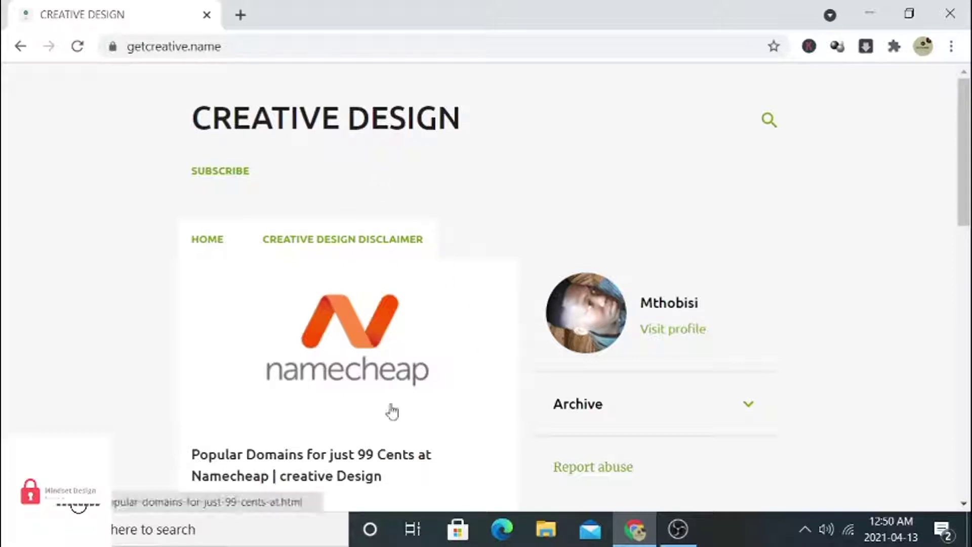
click(299, 396)
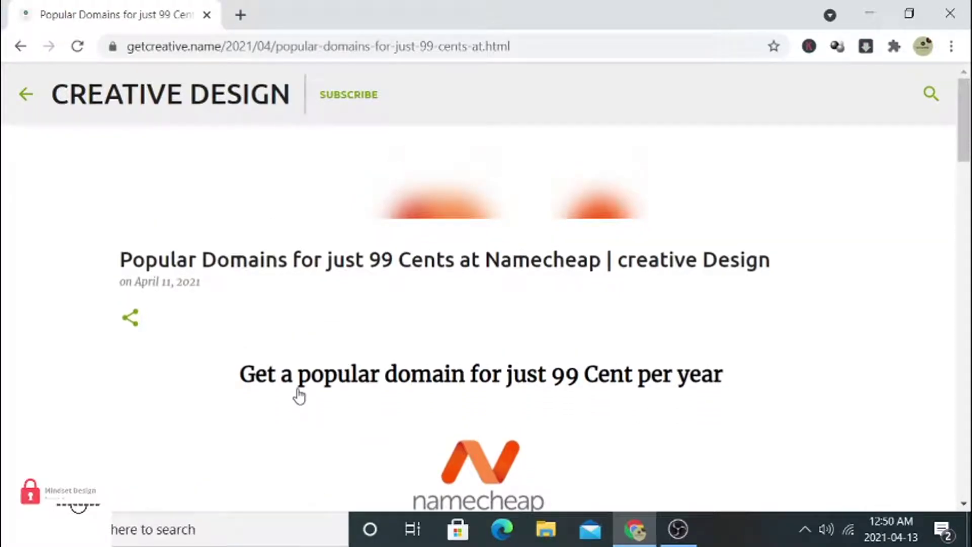
Step: Read through the article's sections on what a domain is, the domain extension types and how to get a 99 cent domain
scroll(299, 396, down, 4)
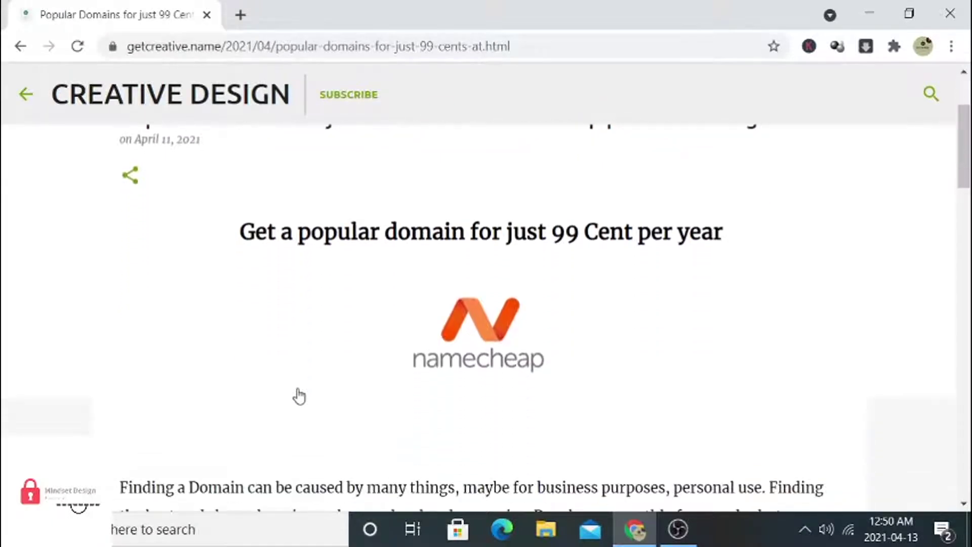
scroll(299, 396, down, 3)
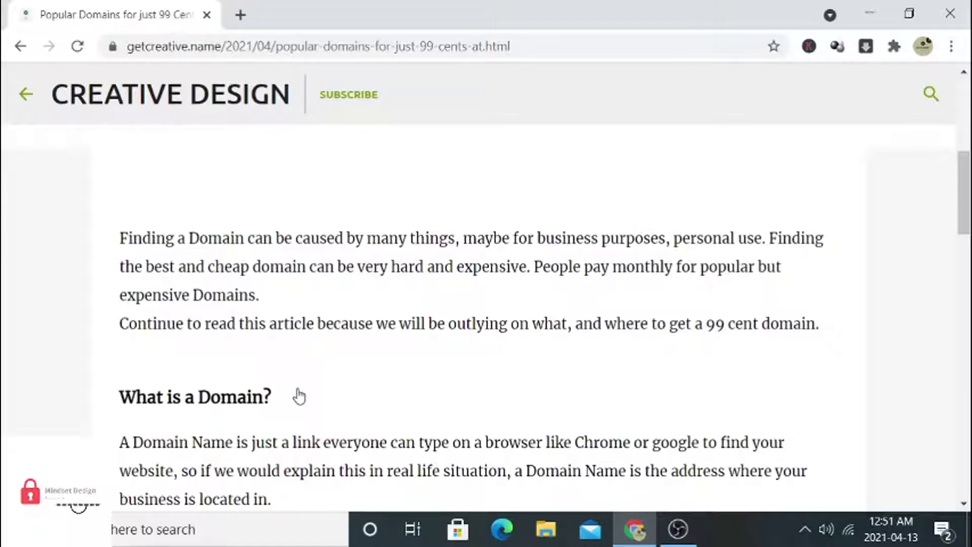
scroll(299, 397, down, 2)
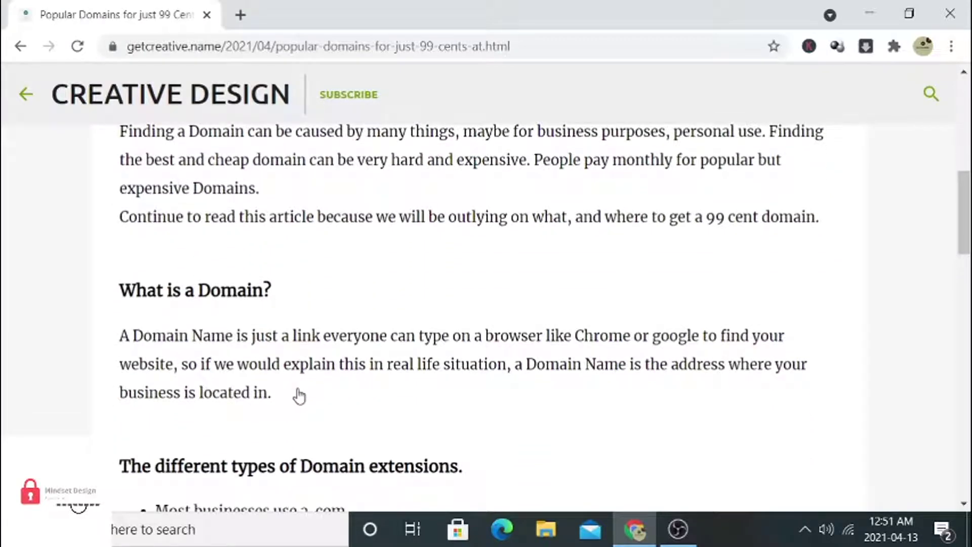
scroll(299, 396, down, 2)
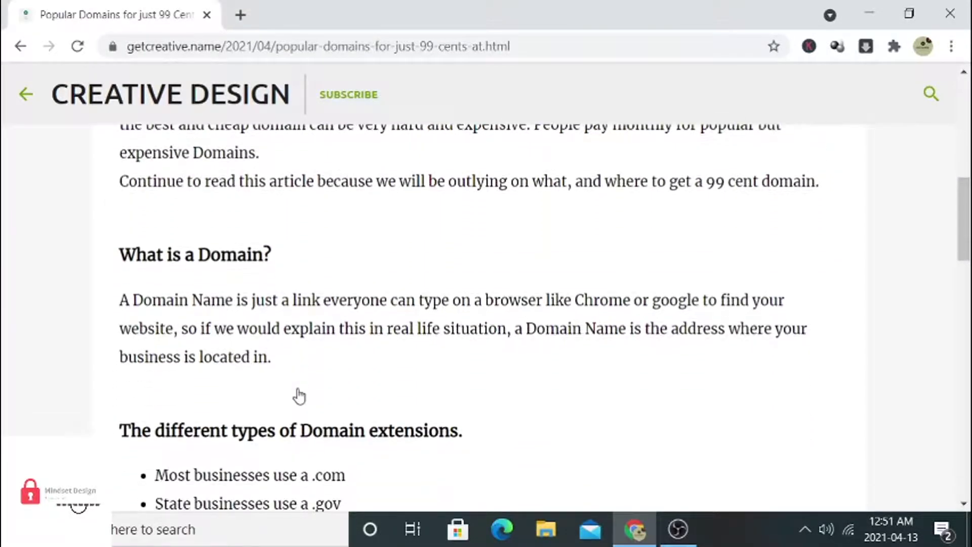
scroll(299, 397, down, 1)
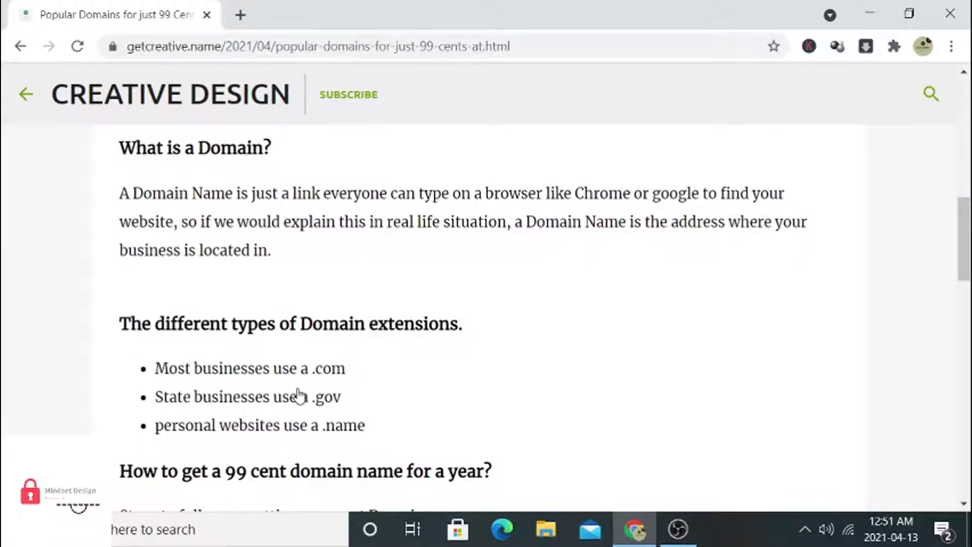
scroll(299, 396, down, 3)
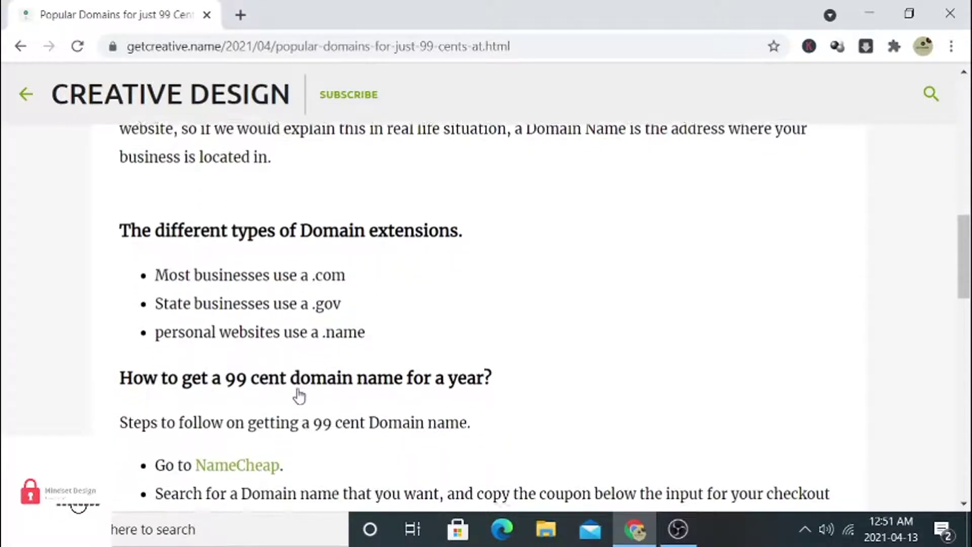
scroll(299, 397, up, 1)
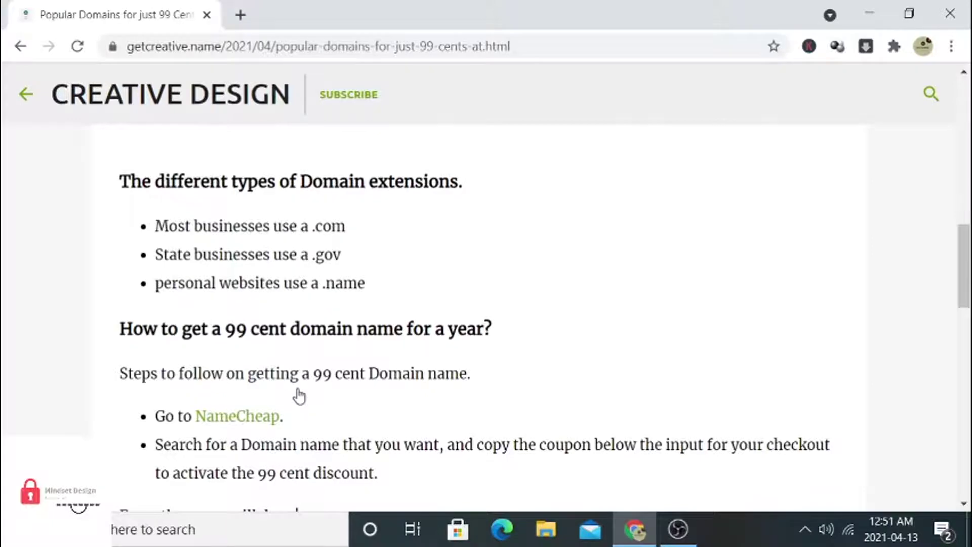
scroll(299, 397, down, 1)
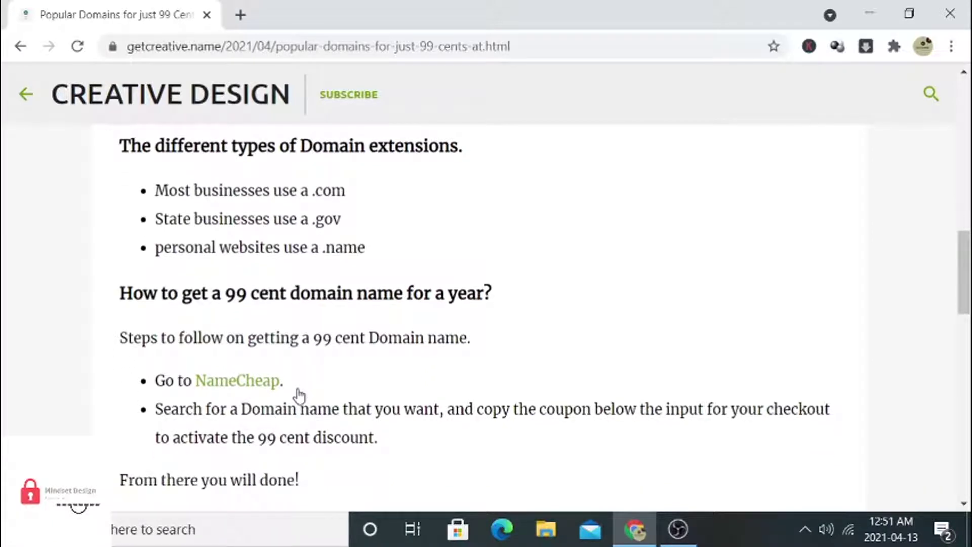
scroll(299, 396, down, 4)
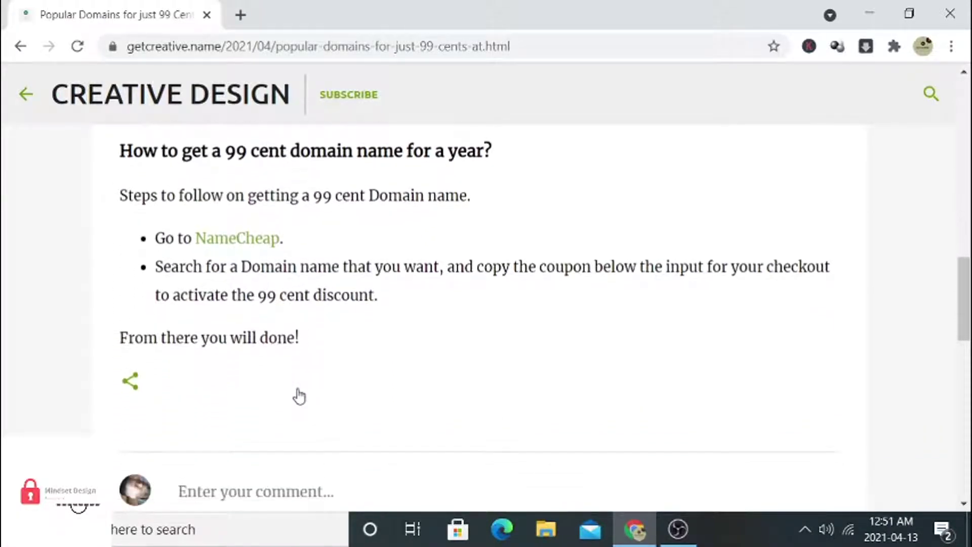
scroll(299, 397, up, 1)
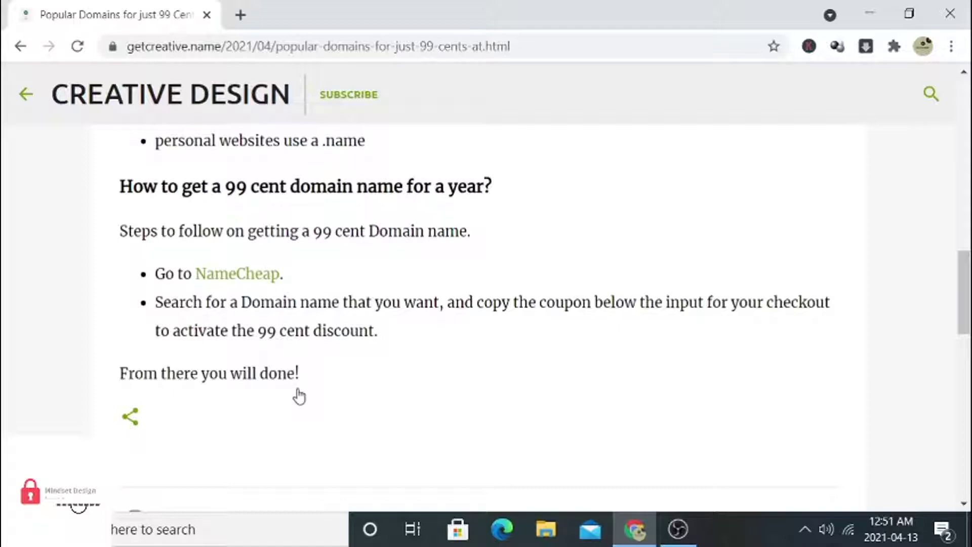
scroll(300, 397, down, 1)
scroll(299, 396, down, 1)
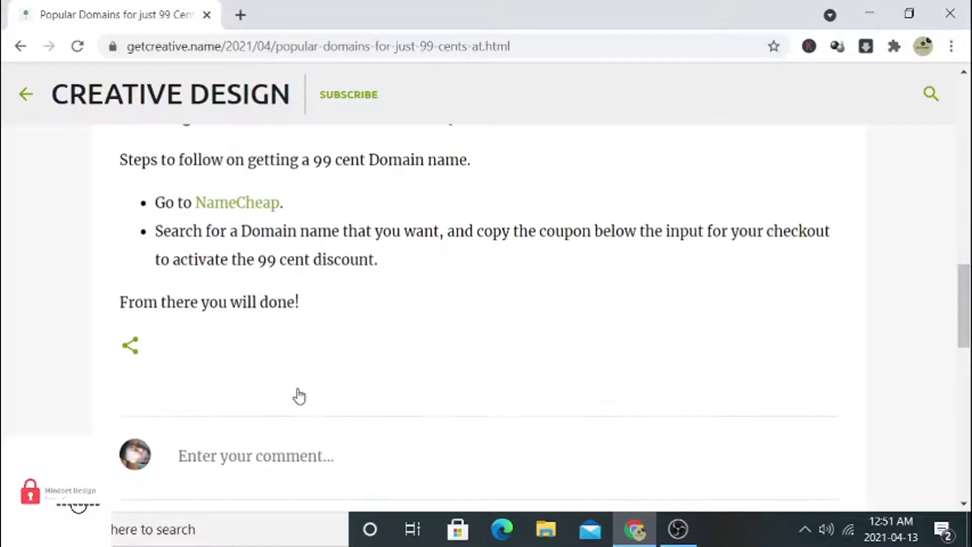
scroll(299, 396, up, 2)
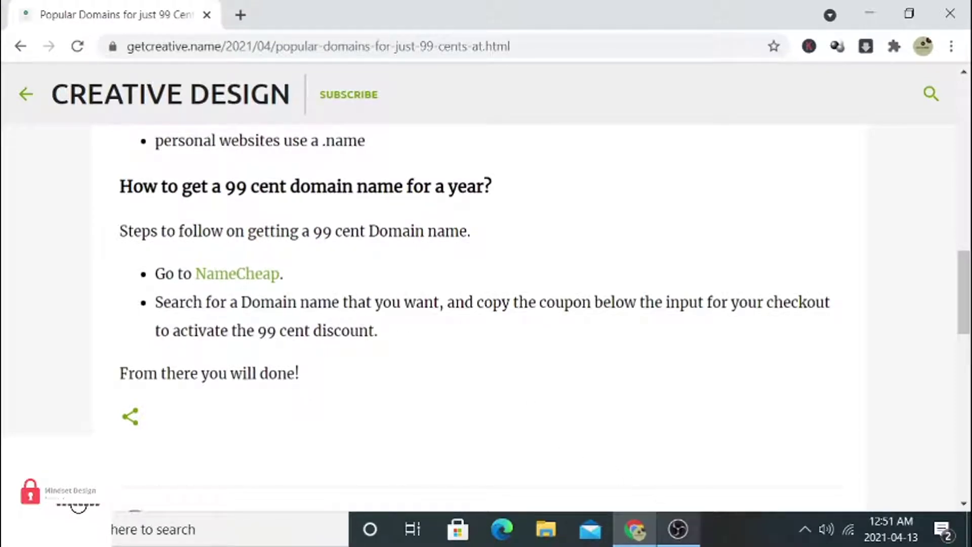
click(678, 529)
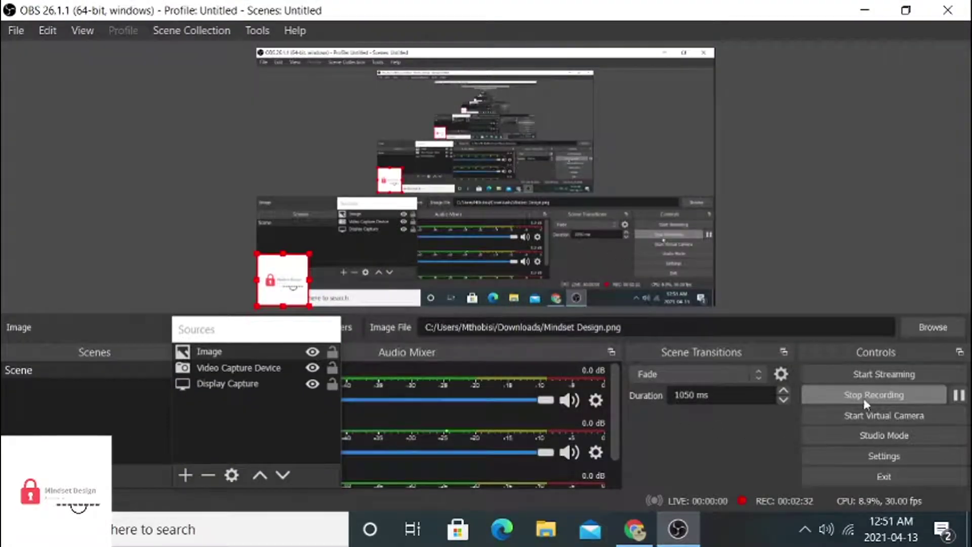
click(960, 396)
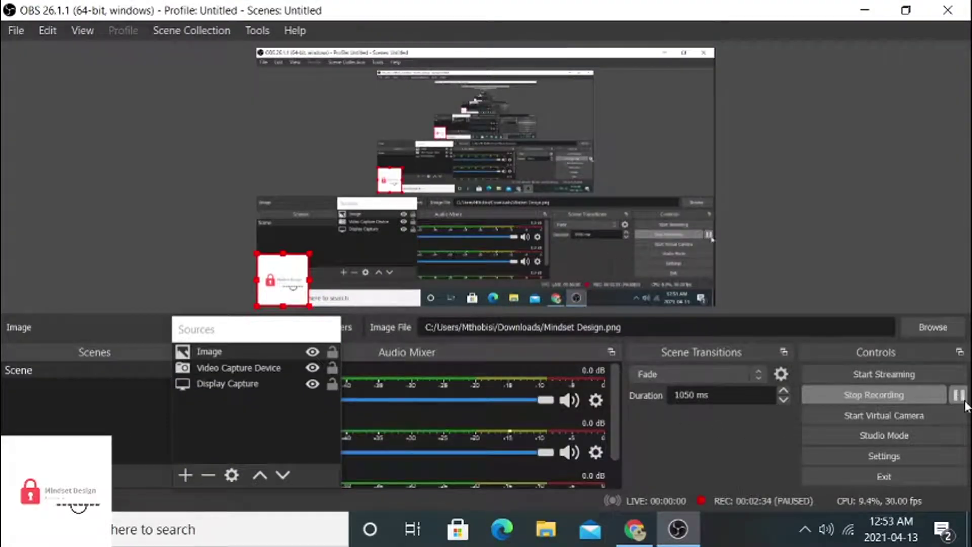
click(964, 402)
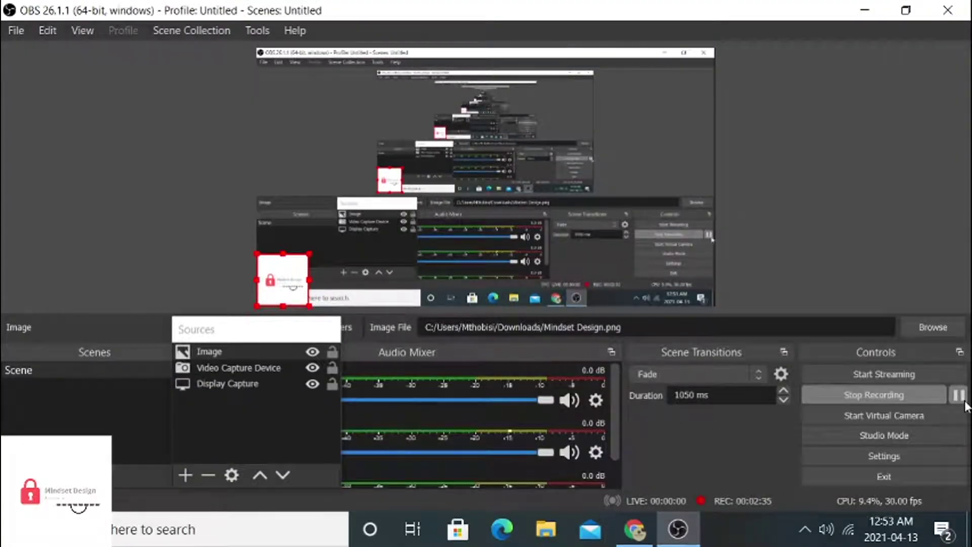
click(868, 12)
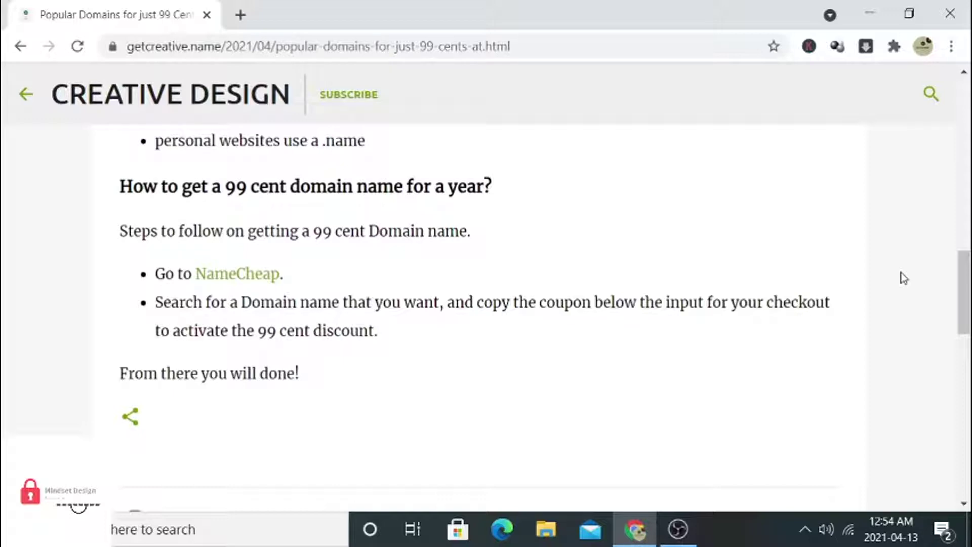
Step: Follow the article's NameCheap link to the 99 Cent Domain Names promo page and bring up its domain search
click(237, 280)
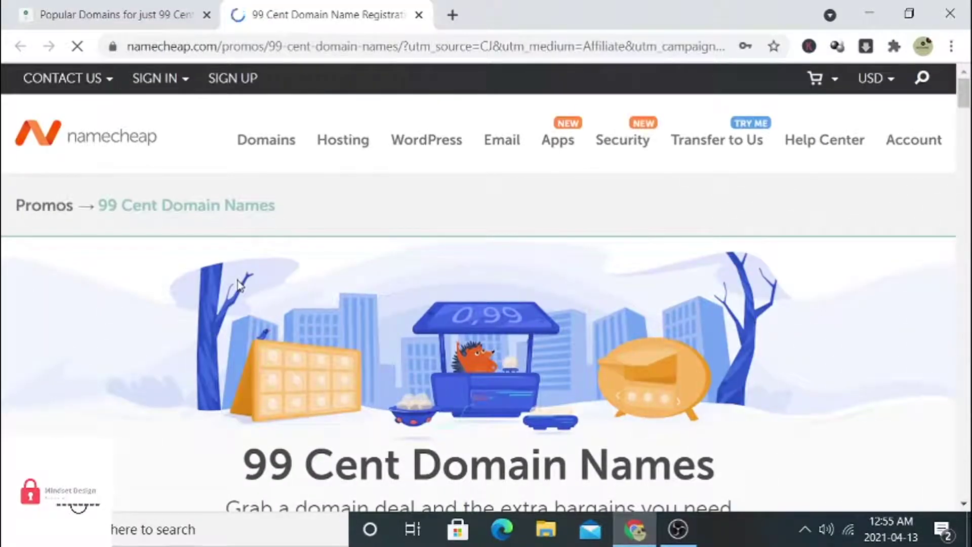
scroll(238, 283, down, 1)
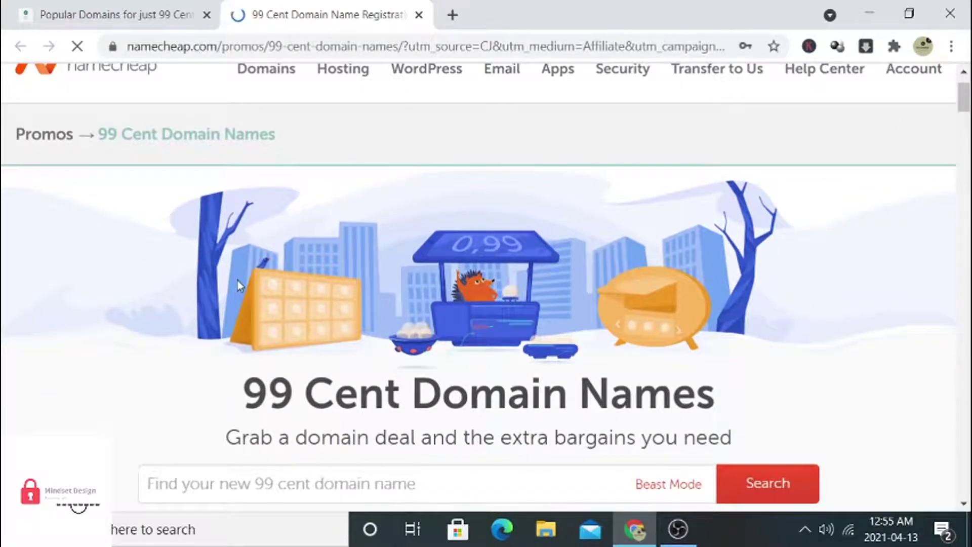
scroll(238, 281, down, 1)
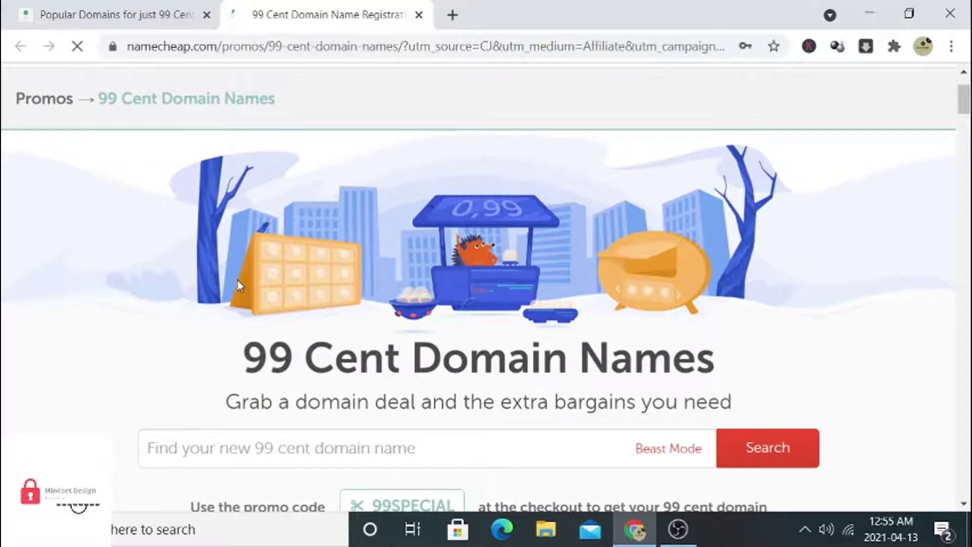
scroll(238, 281, up, 1)
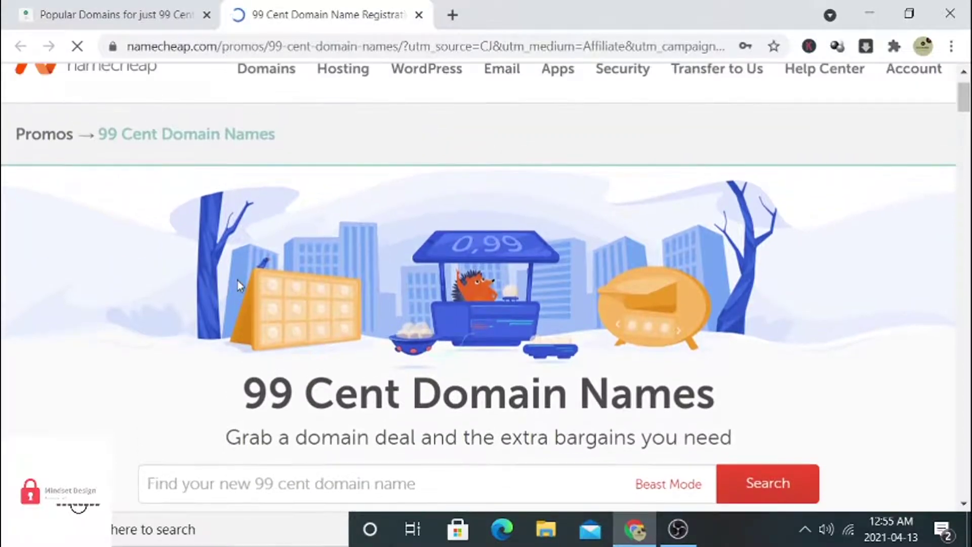
Step: Search the 99 cent domain promo page for the domain name soccergames.com
click(312, 473)
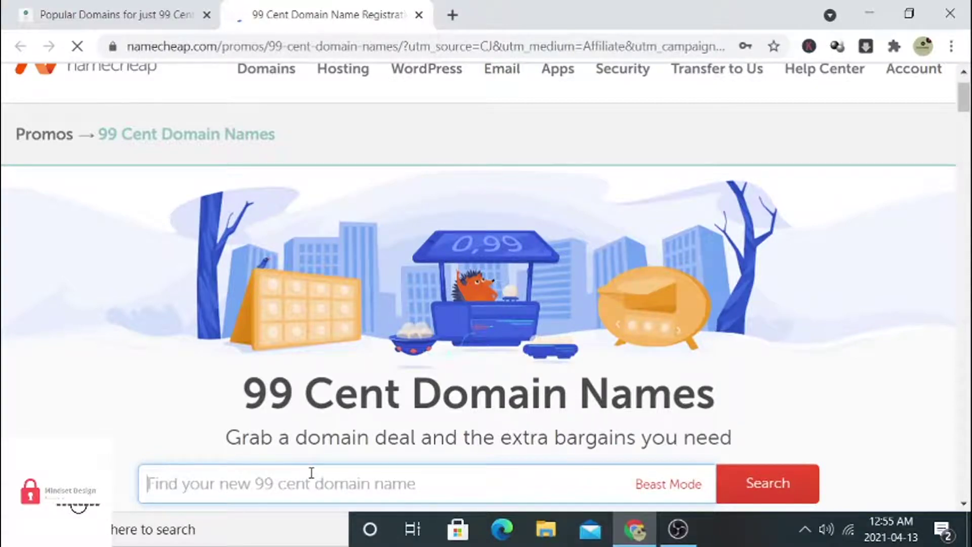
click(311, 473)
text(socc)
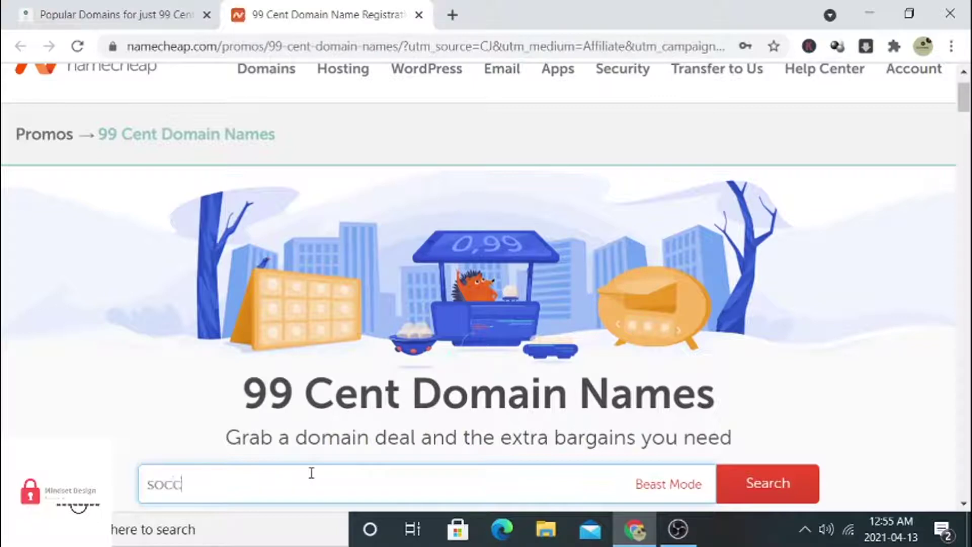
text(ergames.)
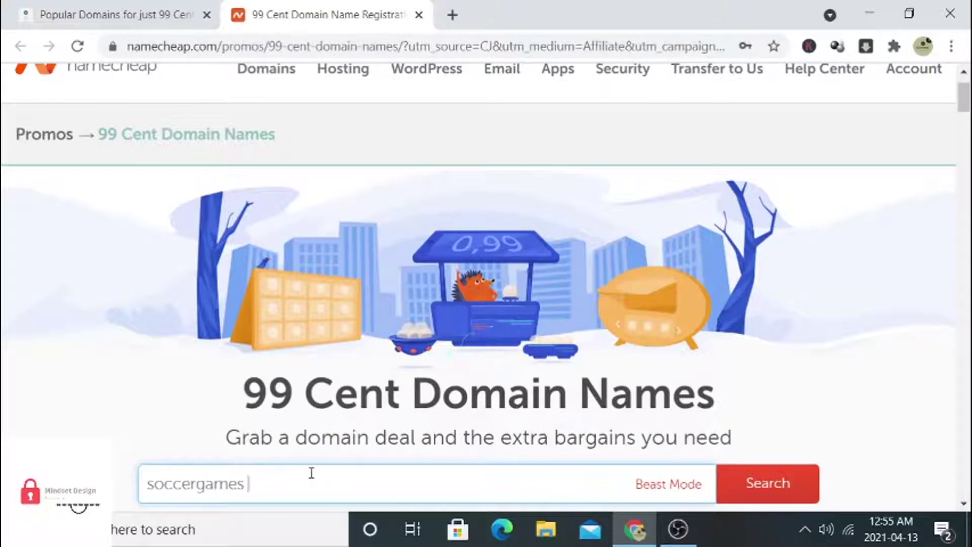
text(com)
key(Return)
drag(966, 99, 966, 115)
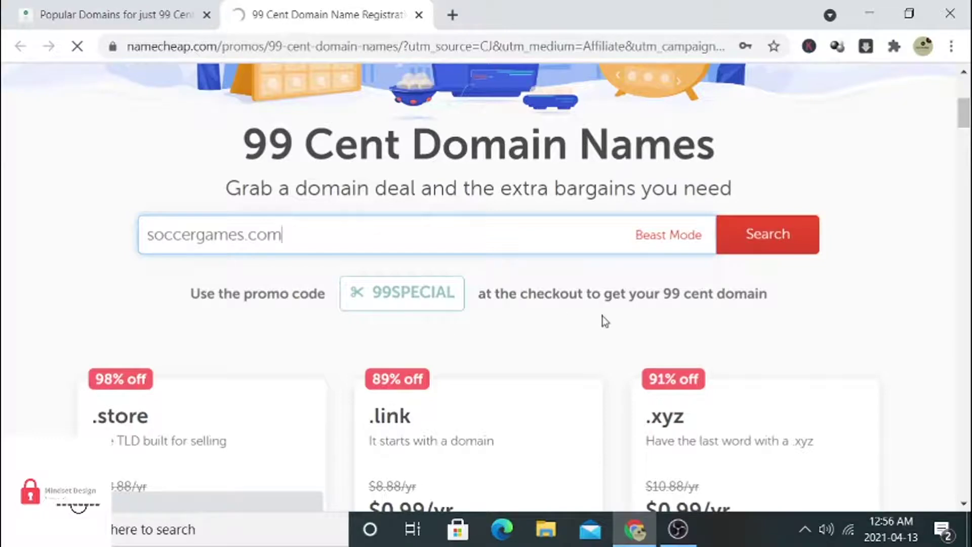
mouse_move(964, 125)
mouse_down()
mouse_move(968, 160)
mouse_move(963, 116)
mouse_up()
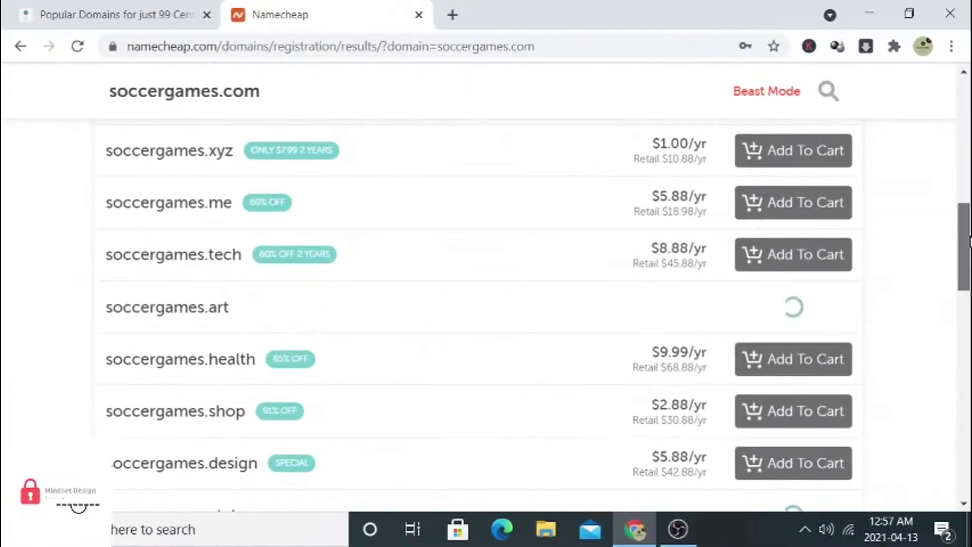
Step: Review the domain search results with their yearly prices and add soccergames.studio to the cart
drag(970, 242, 970, 212)
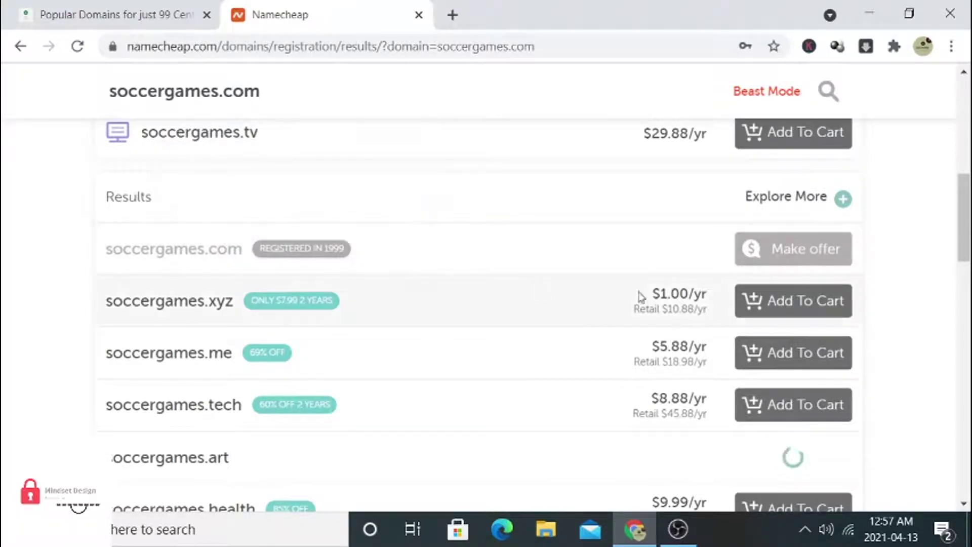
scroll(968, 243, down, 1)
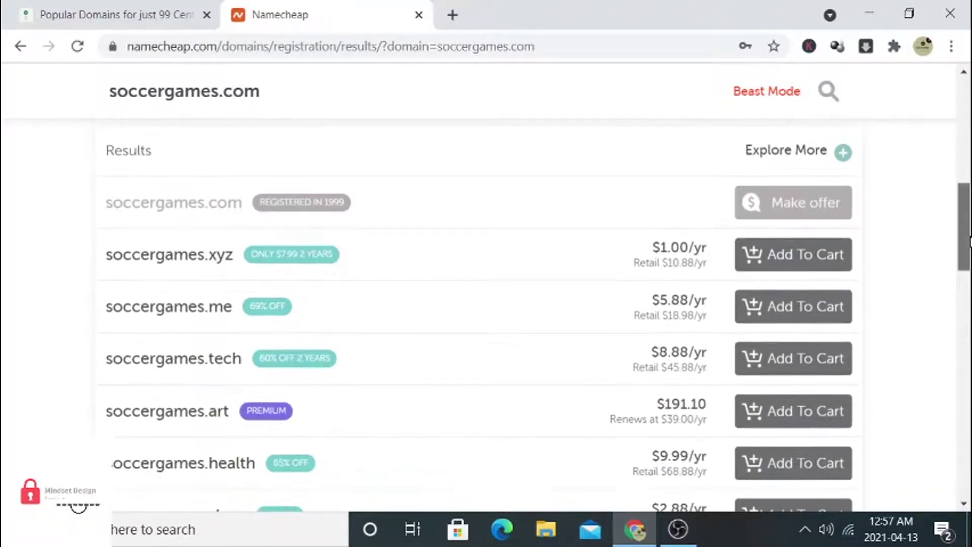
mouse_move(971, 242)
mouse_down()
mouse_move(970, 411)
mouse_move(970, 167)
mouse_move(968, 281)
mouse_move(967, 259)
mouse_up()
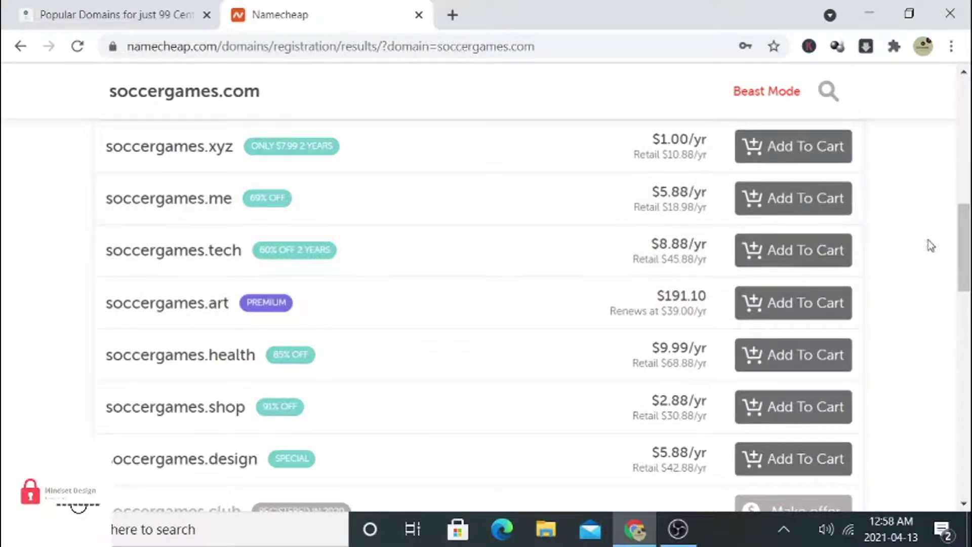
drag(969, 236, 969, 296)
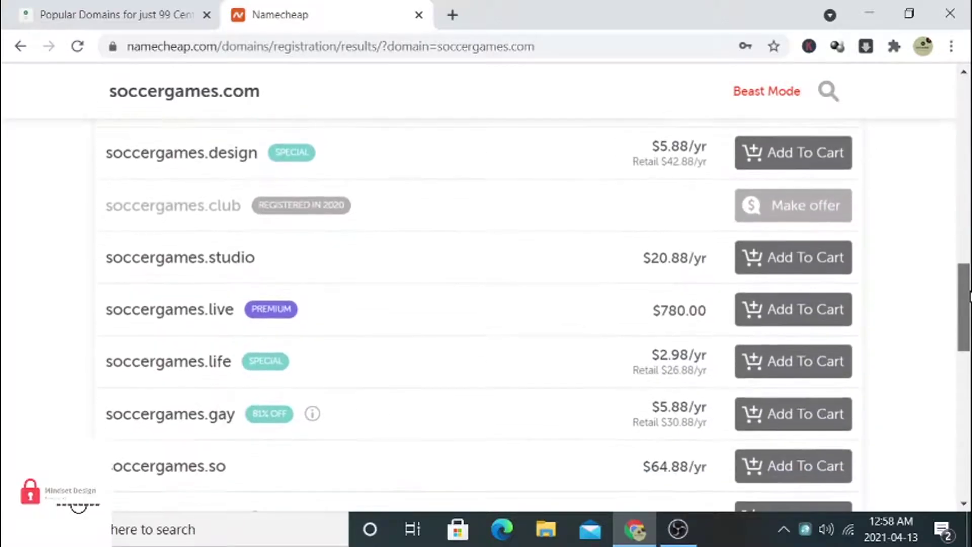
click(760, 271)
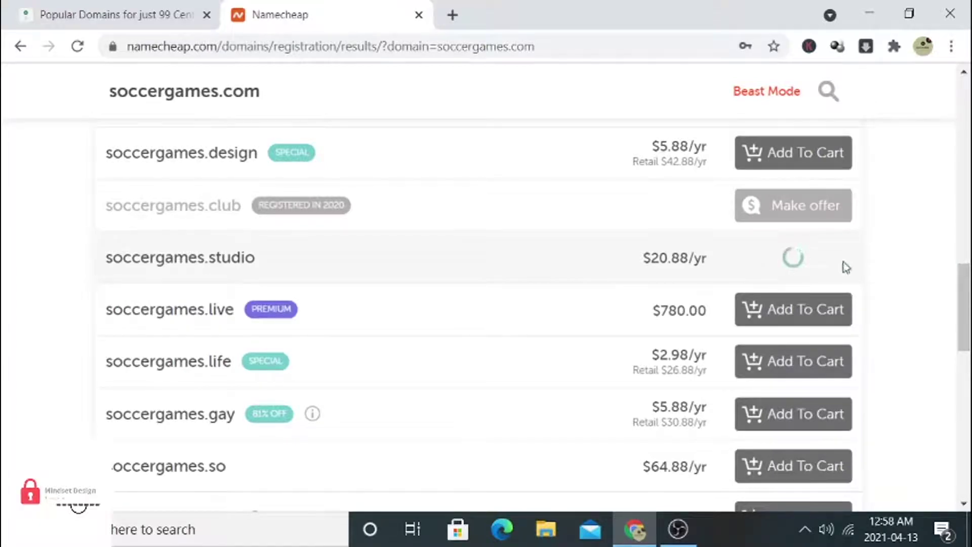
mouse_move(966, 304)
mouse_down()
mouse_move(969, 122)
mouse_move(969, 312)
mouse_up()
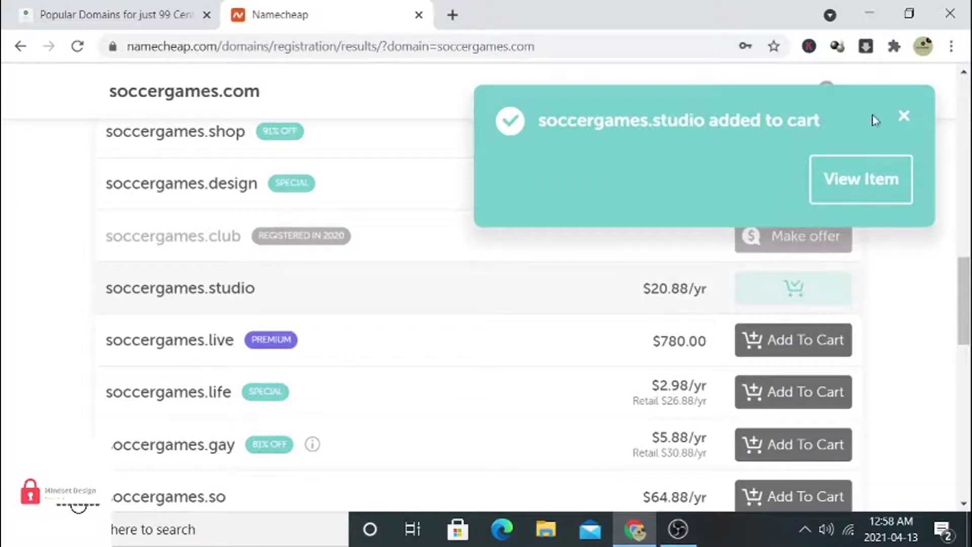
Step: Look at the cart contents, close the cart preview and proceed to checkout with soccergames.studio
click(854, 203)
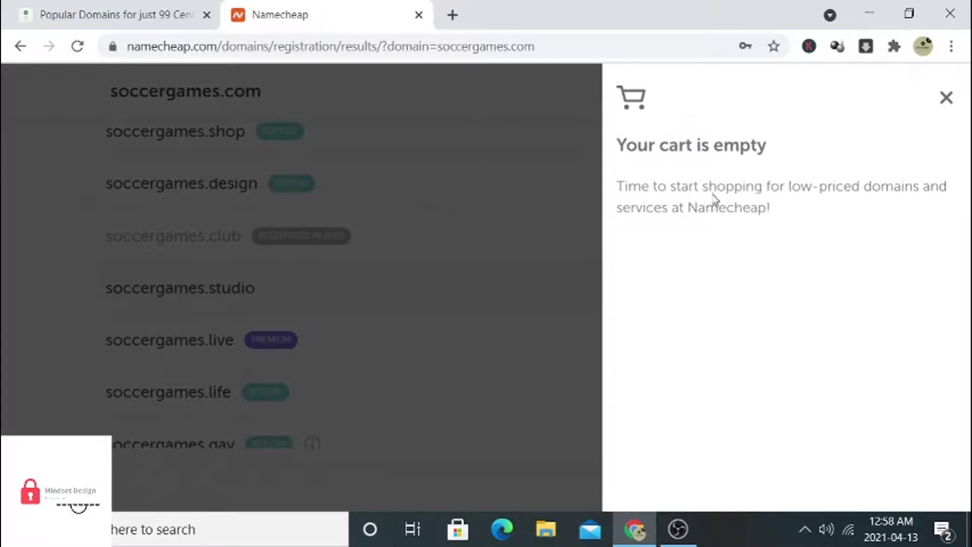
click(947, 99)
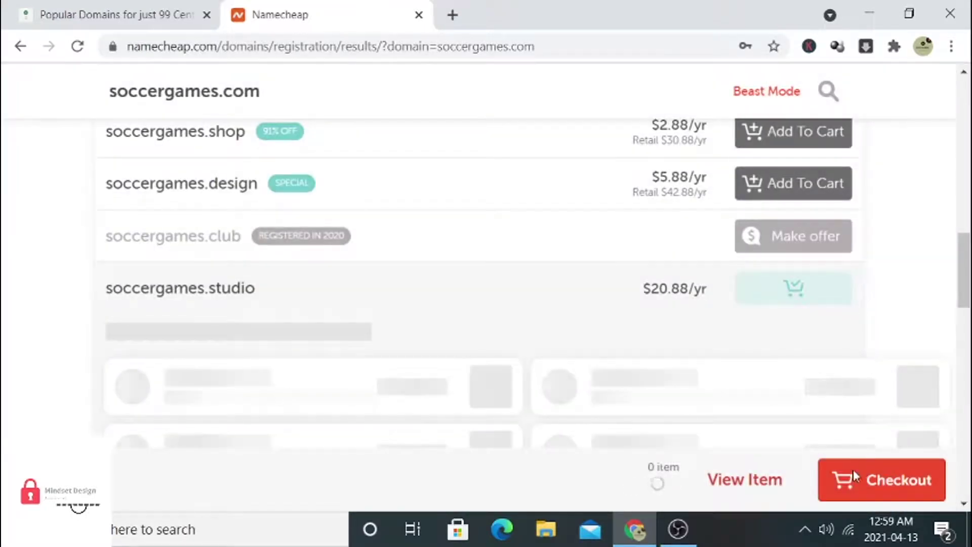
click(848, 483)
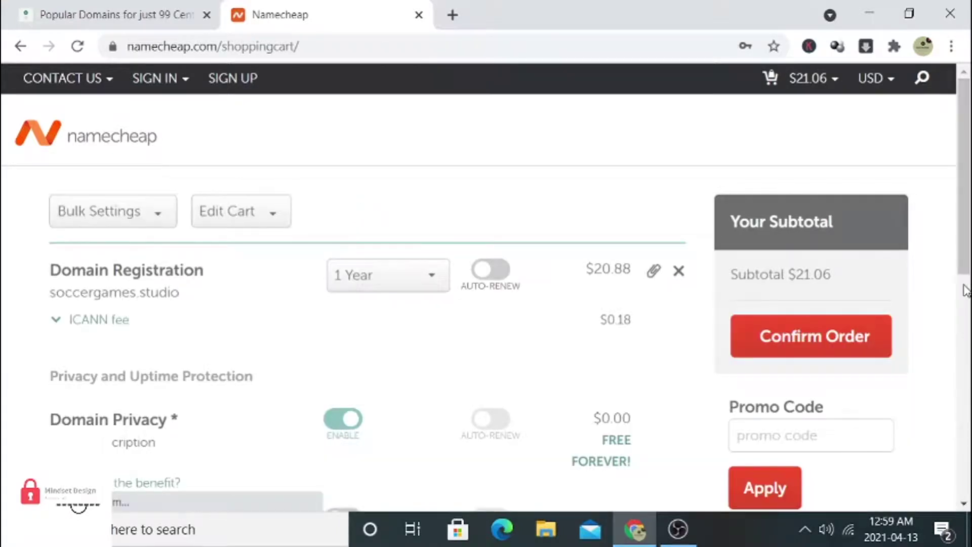
Step: Try to apply the promo code 99SPECIAL to the shopping cart and check the cart's response
click(789, 437)
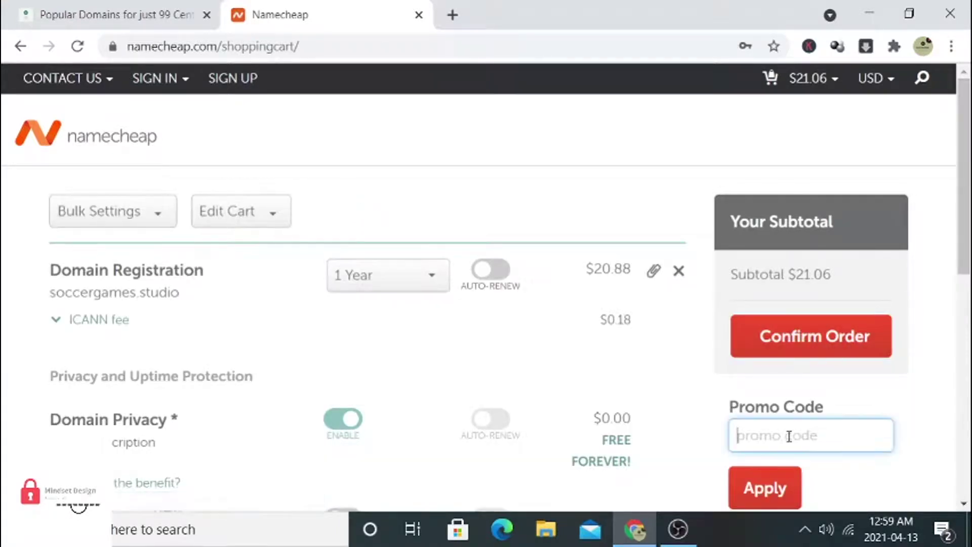
text(99SPECIAL)
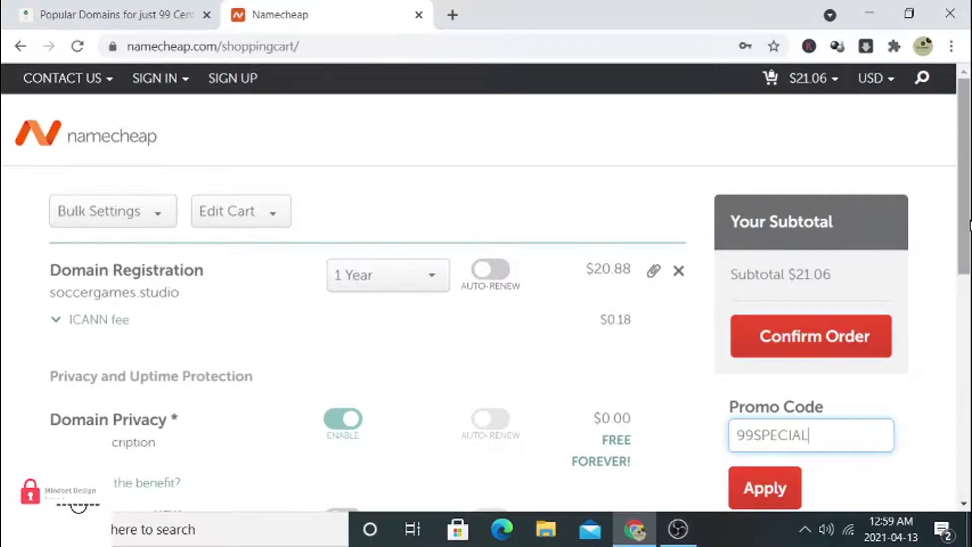
scroll(970, 368, down, 3)
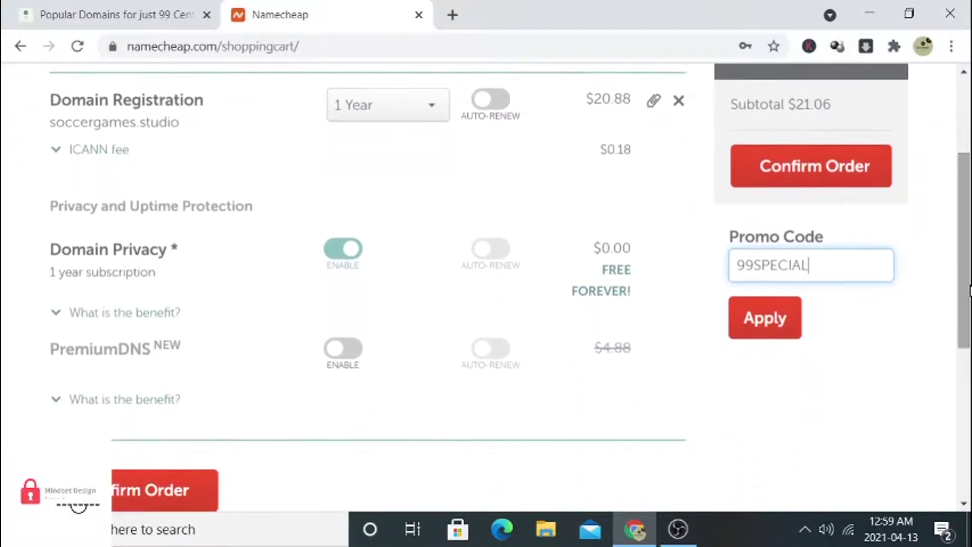
click(788, 318)
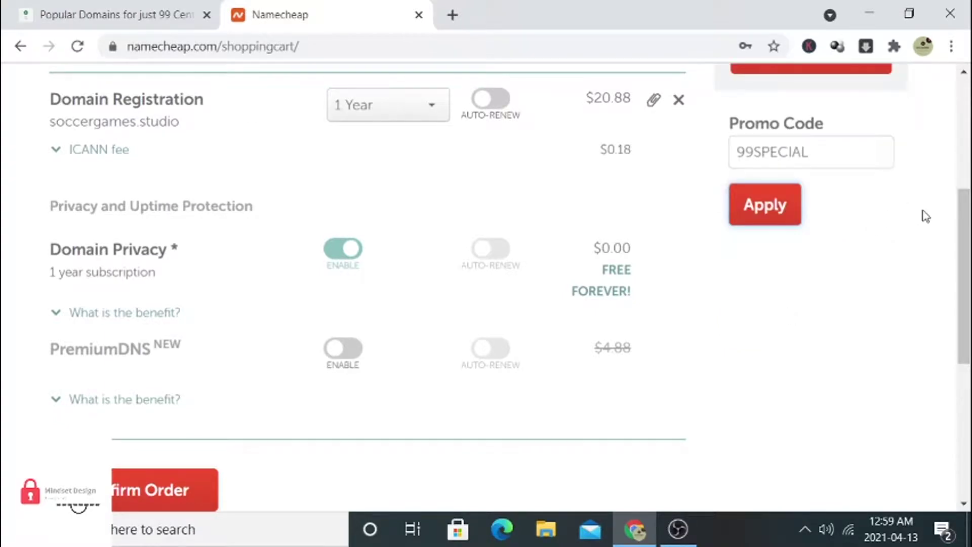
drag(965, 262, 970, 194)
drag(971, 193, 970, 151)
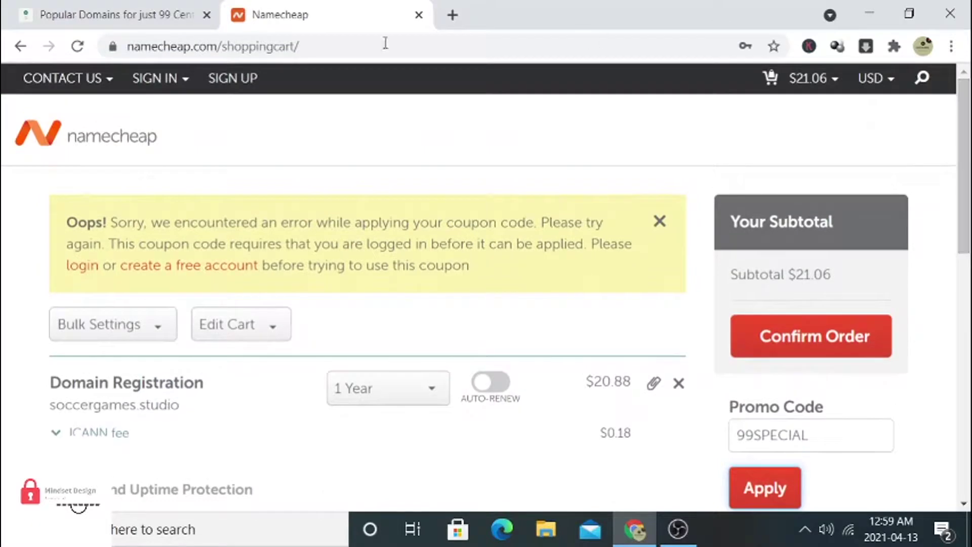
Step: Return to the 99 Cent Domain Names promo page, copy the code 99SPECIAL and check which extensions the offer covers
click(22, 47)
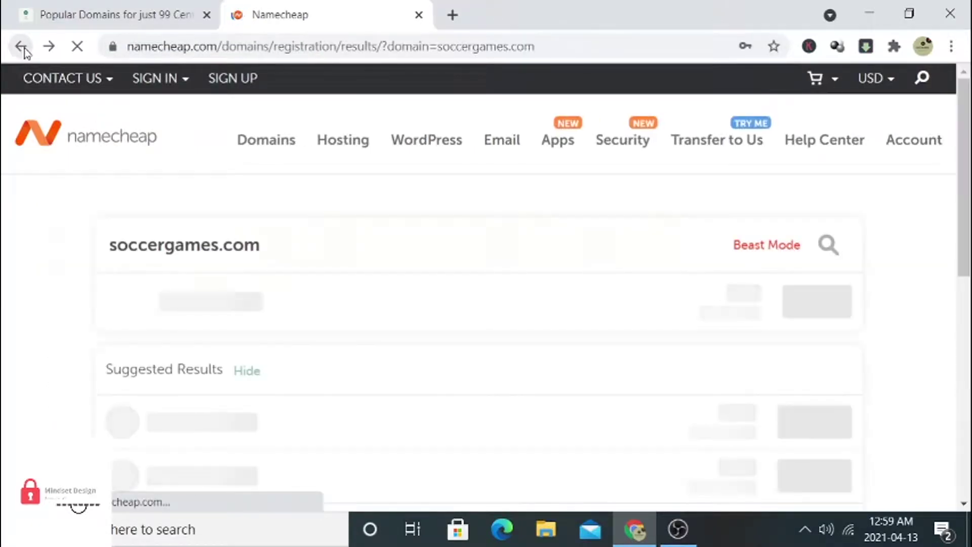
click(22, 47)
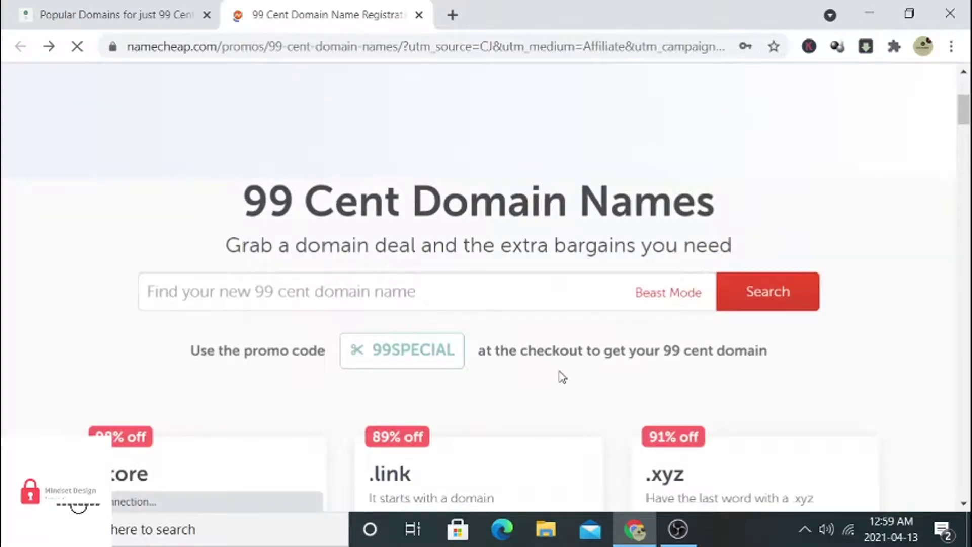
scroll(560, 375, up, 5)
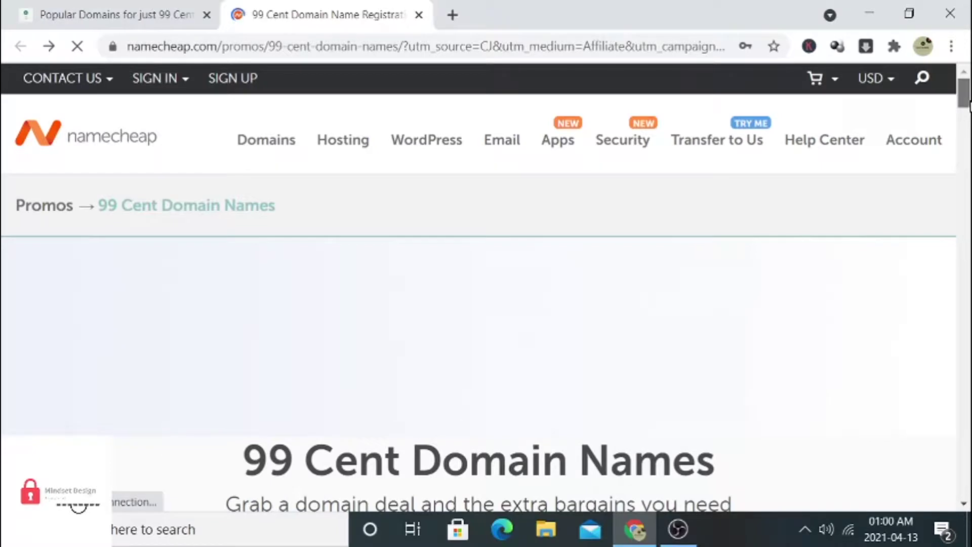
drag(968, 108, 969, 131)
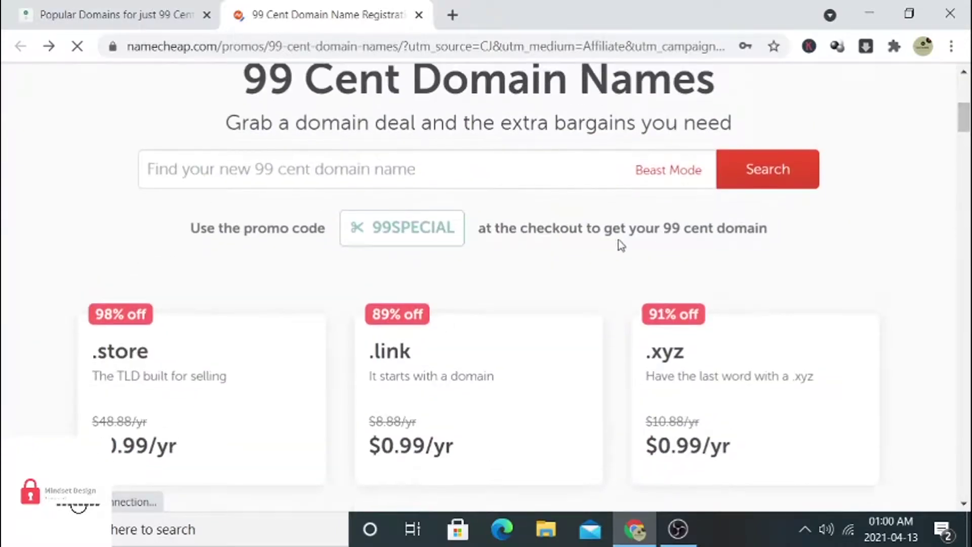
click(416, 234)
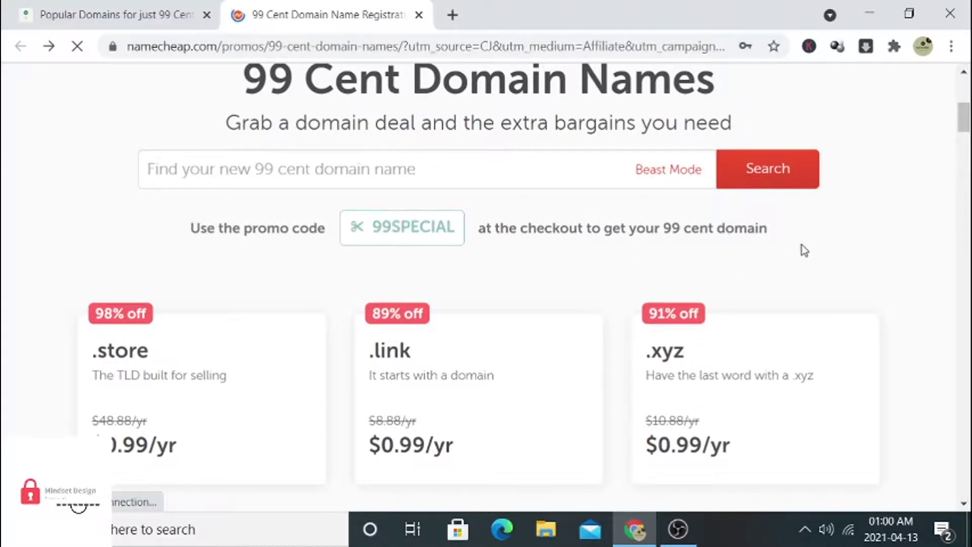
mouse_move(968, 121)
mouse_down()
mouse_move(969, 144)
mouse_move(968, 135)
mouse_up()
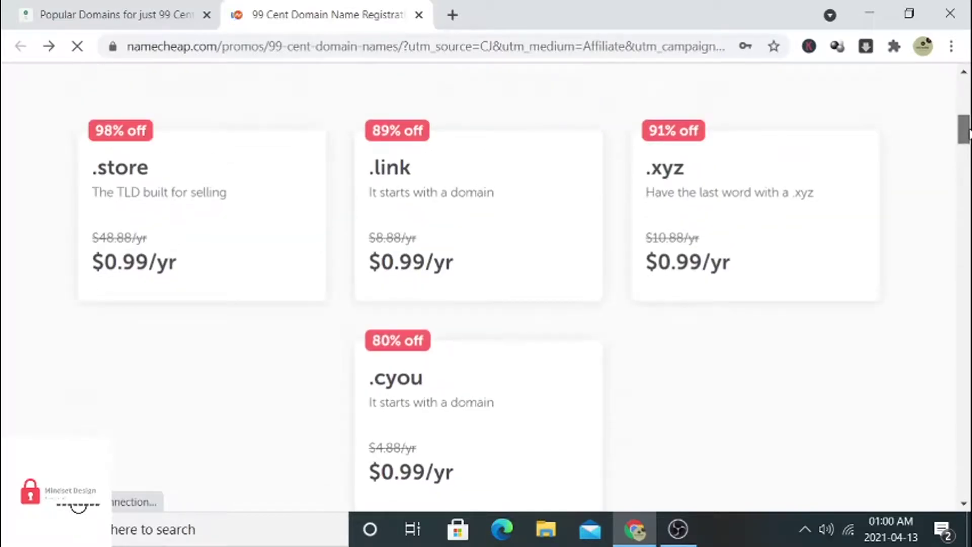
drag(969, 132, 969, 113)
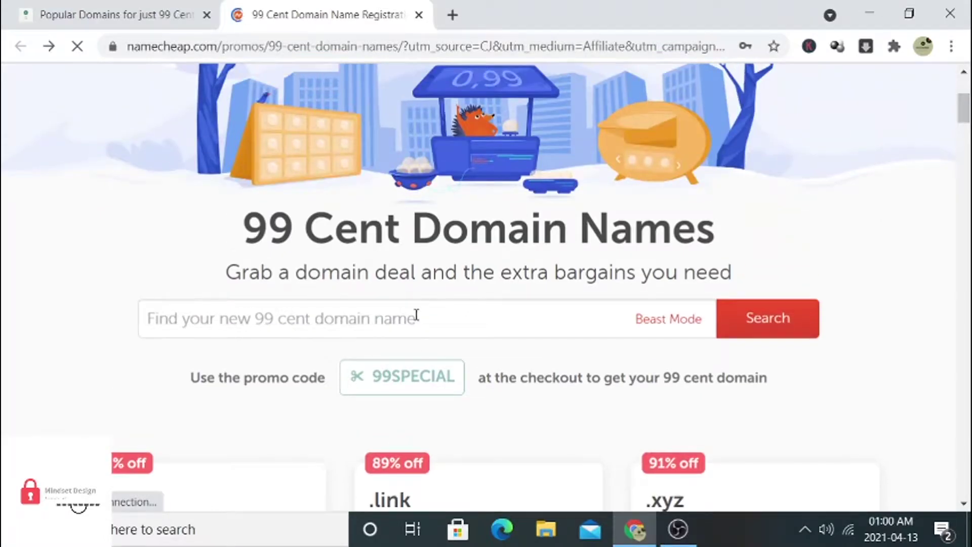
Step: Go forward to the shopping cart again and try applying the copied promo code 99SPECIAL
click(50, 46)
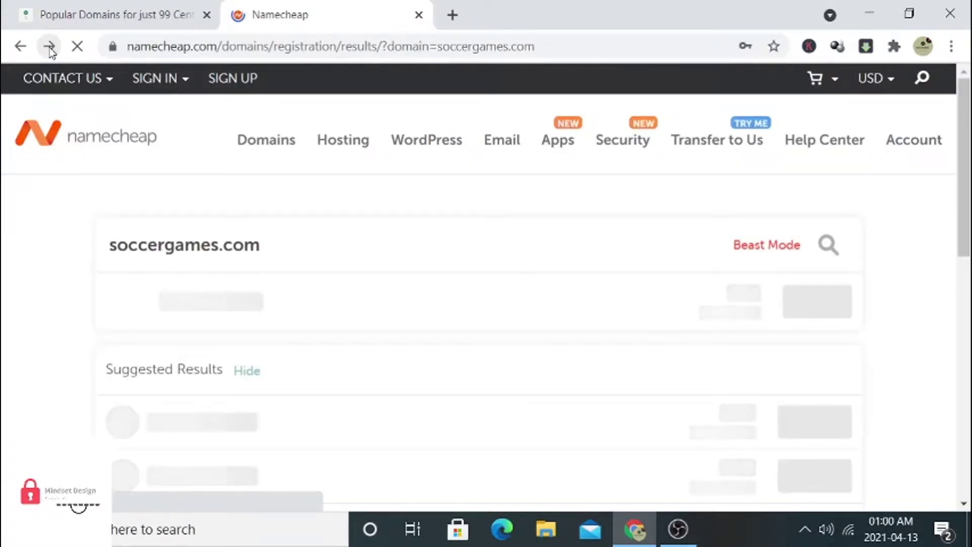
click(49, 46)
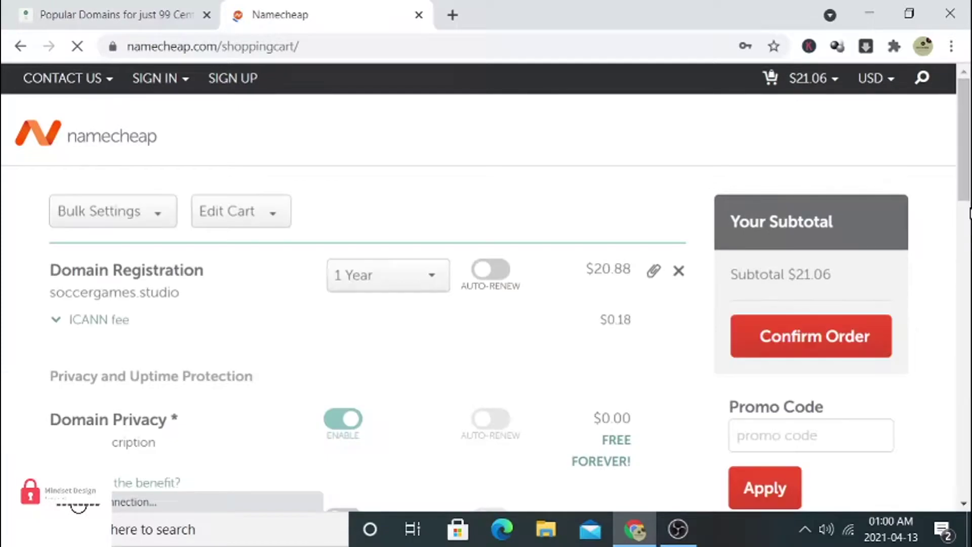
scroll(970, 215, down, 5)
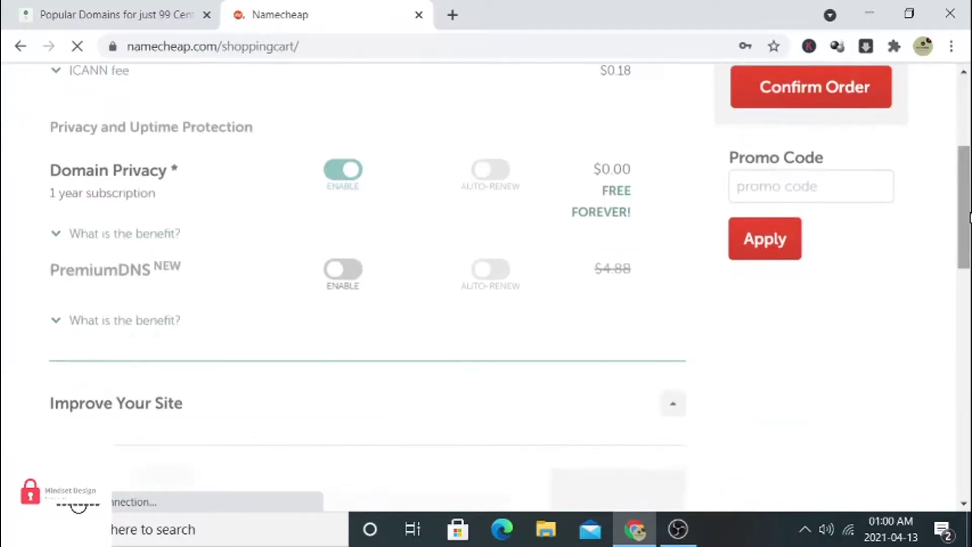
click(824, 191)
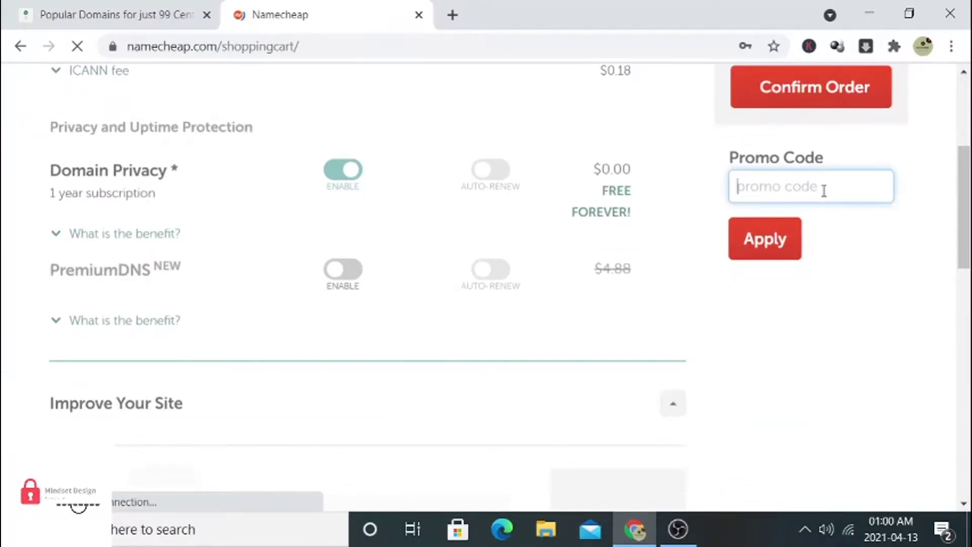
key(ctrl+v)
click(769, 250)
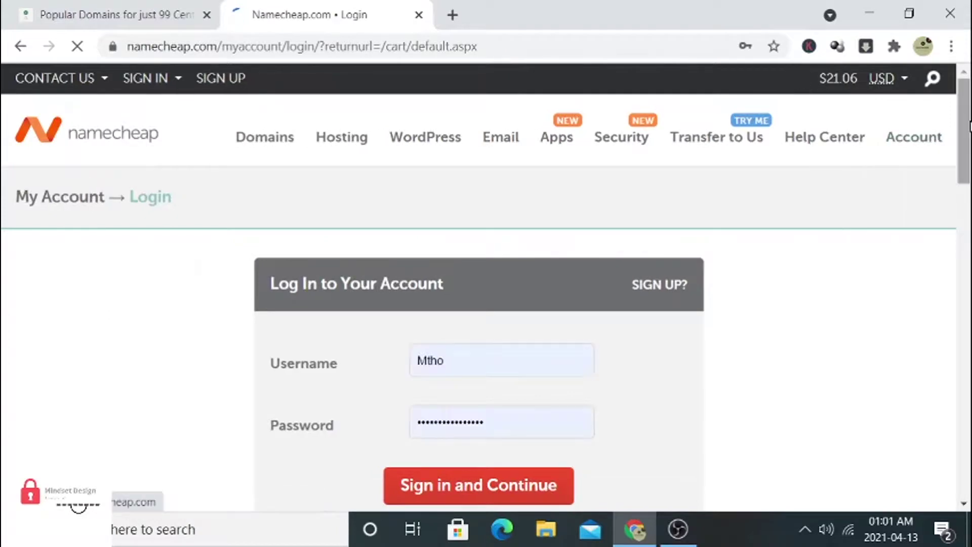
Step: Sign in to the Namecheap account with the prefilled credentials and apply the promo code 99SPECIAL to the cart
scroll(633, 269, down, 3)
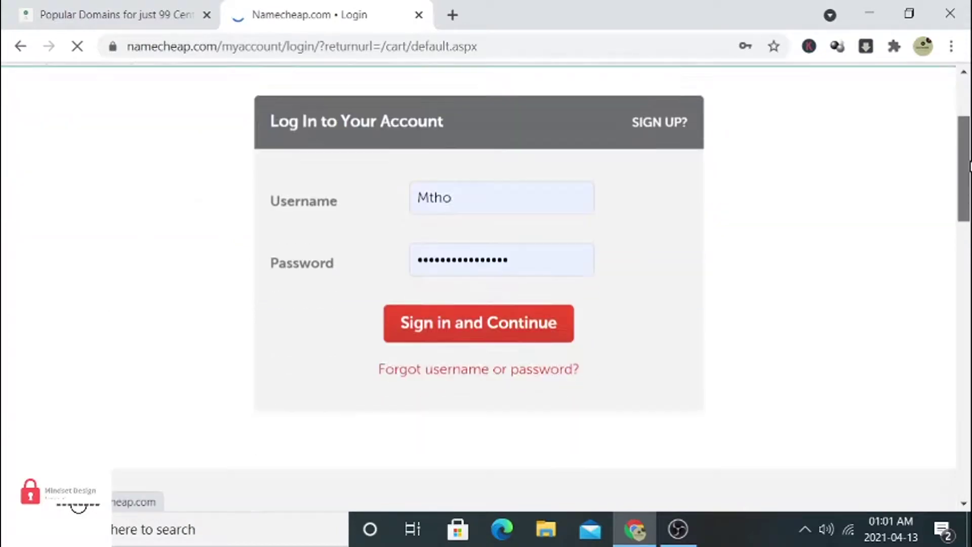
click(449, 321)
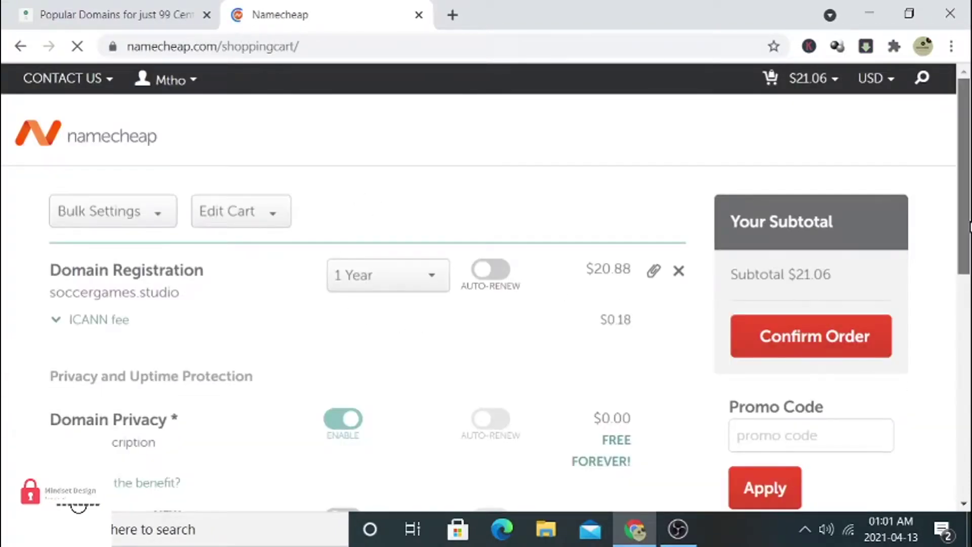
scroll(792, 324, down, 2)
click(796, 318)
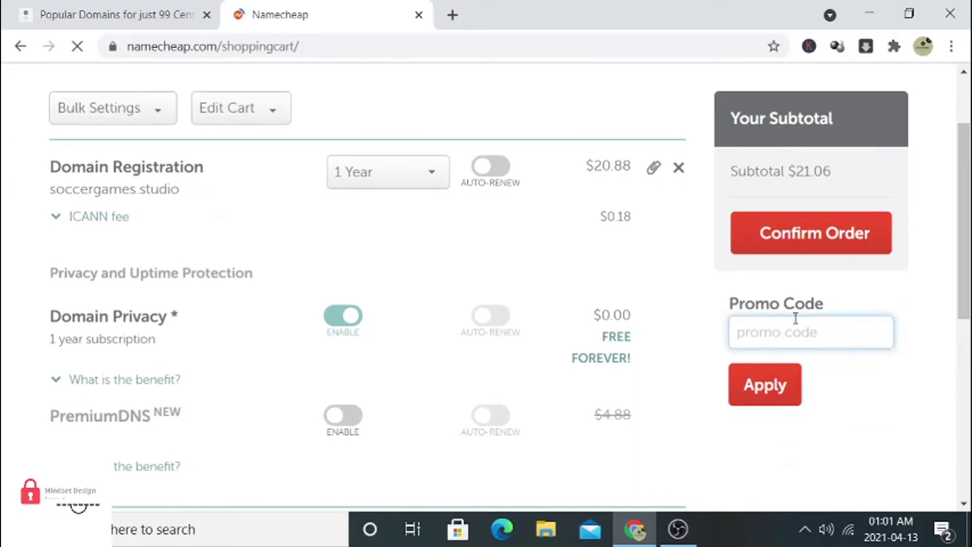
key(ctrl+v)
click(766, 393)
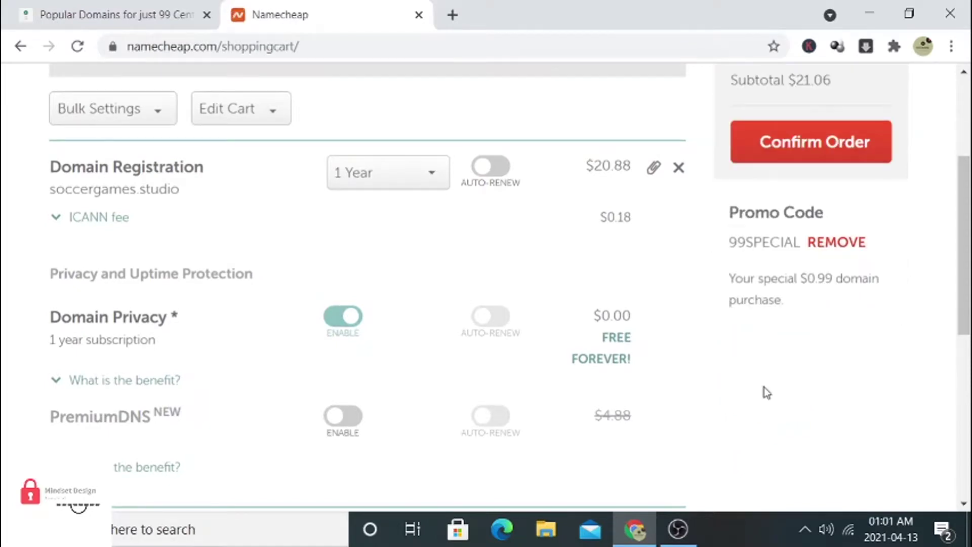
Step: Review the cart's subtotal, domain registration, privacy and promo code entries, and confirm the order
scroll(765, 393, up, 3)
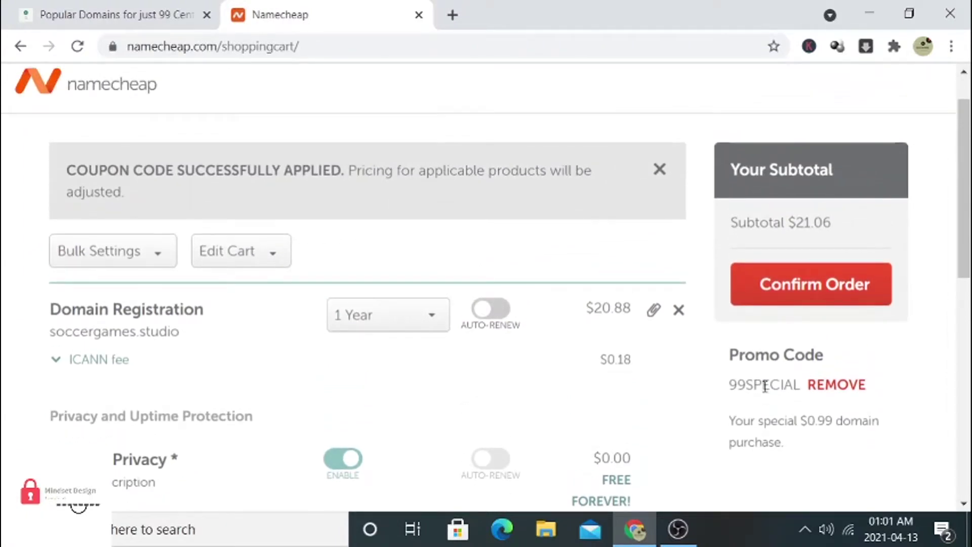
scroll(764, 388, down, 5)
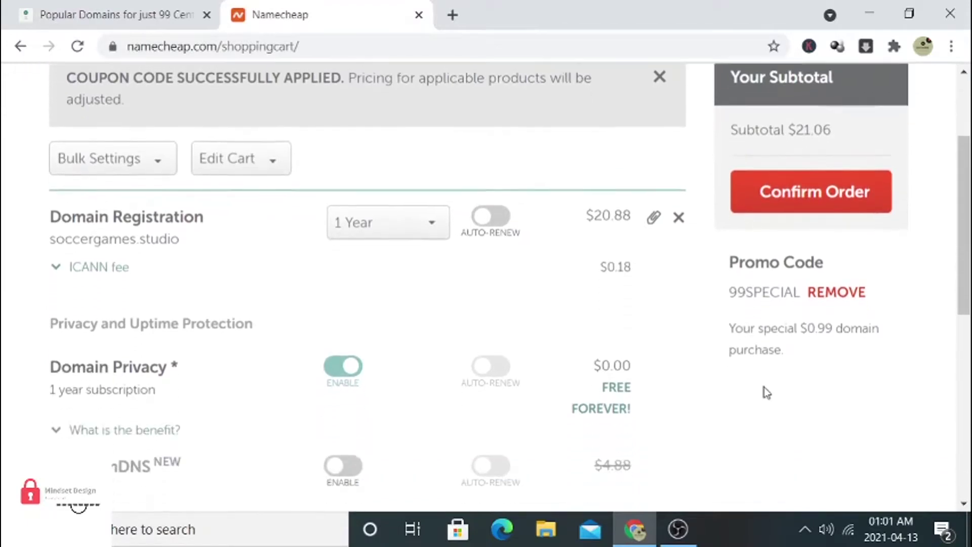
scroll(764, 387, up, 4)
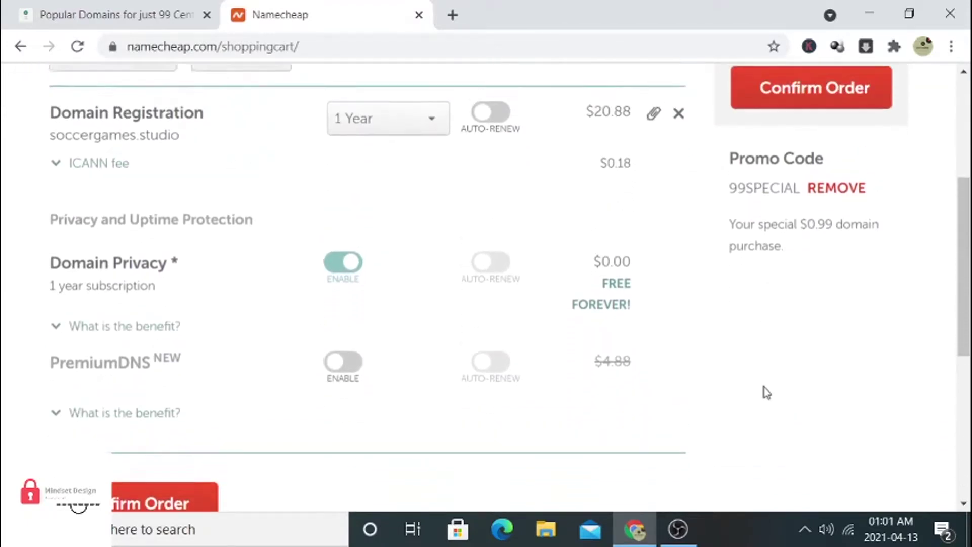
scroll(764, 387, up, 1)
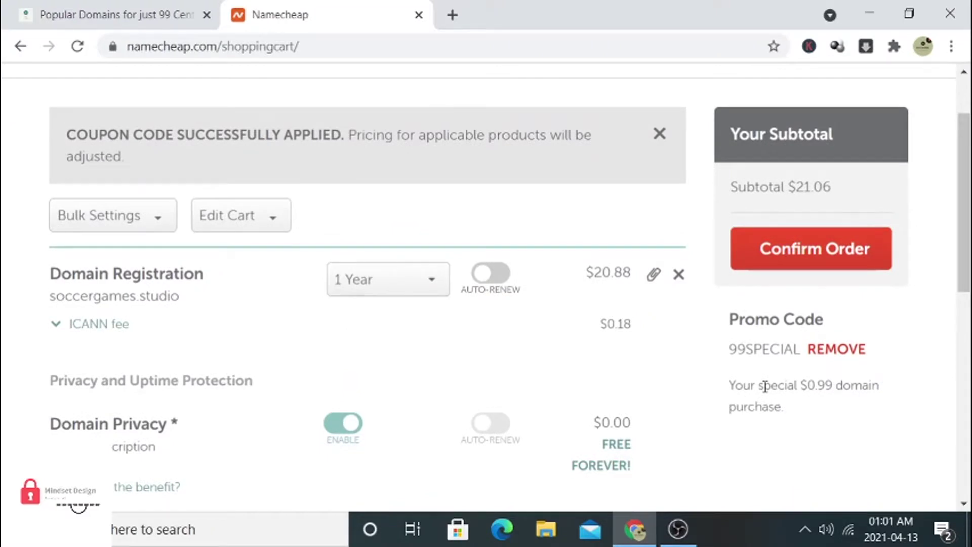
scroll(764, 387, down, 4)
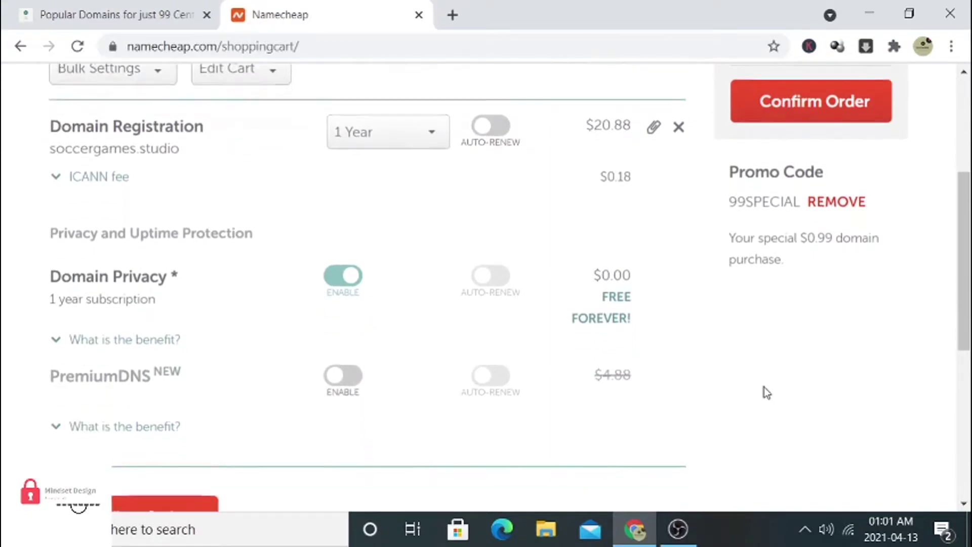
click(139, 466)
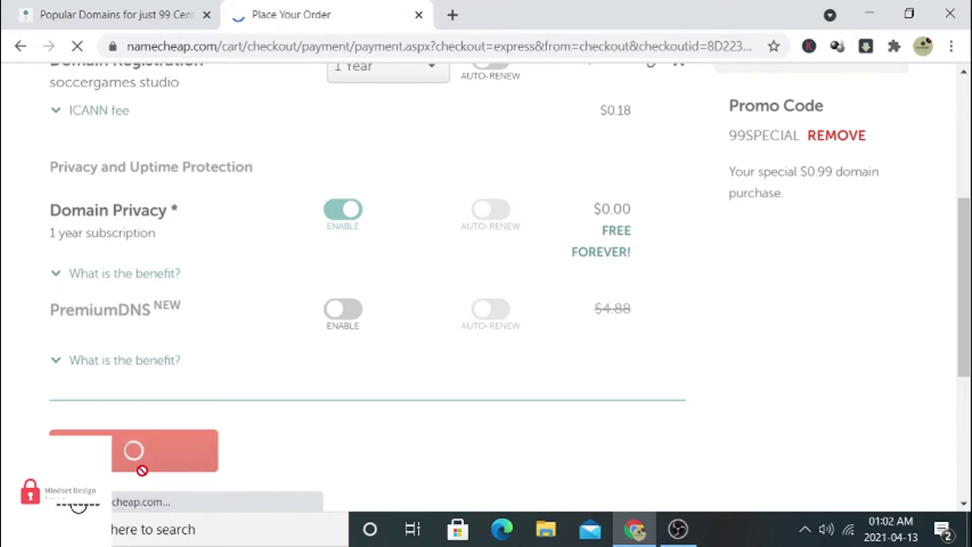
Step: Review the order page's registration items, subtotal, payment method, renewal settings and receipt details
scroll(142, 470, down, 2)
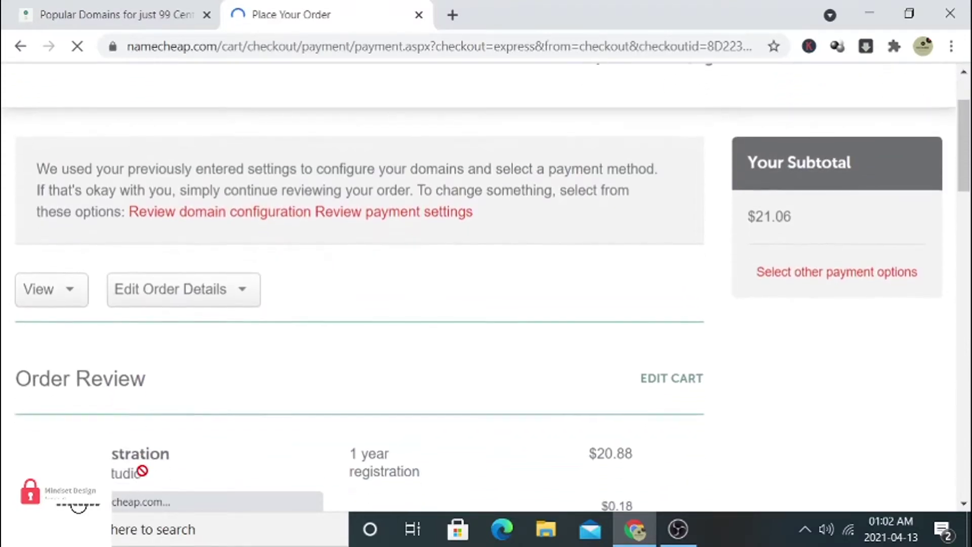
scroll(142, 470, down, 6)
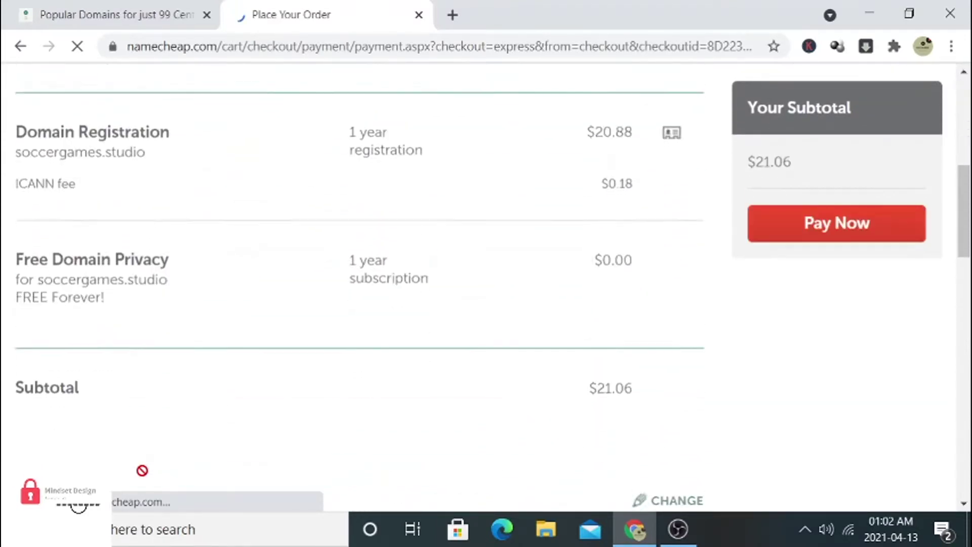
scroll(142, 470, down, 5)
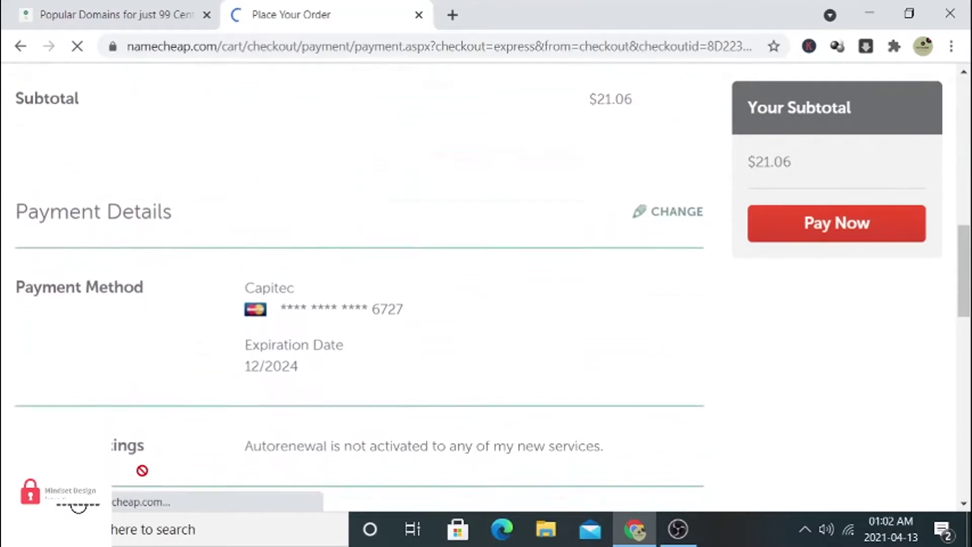
scroll(142, 471, down, 5)
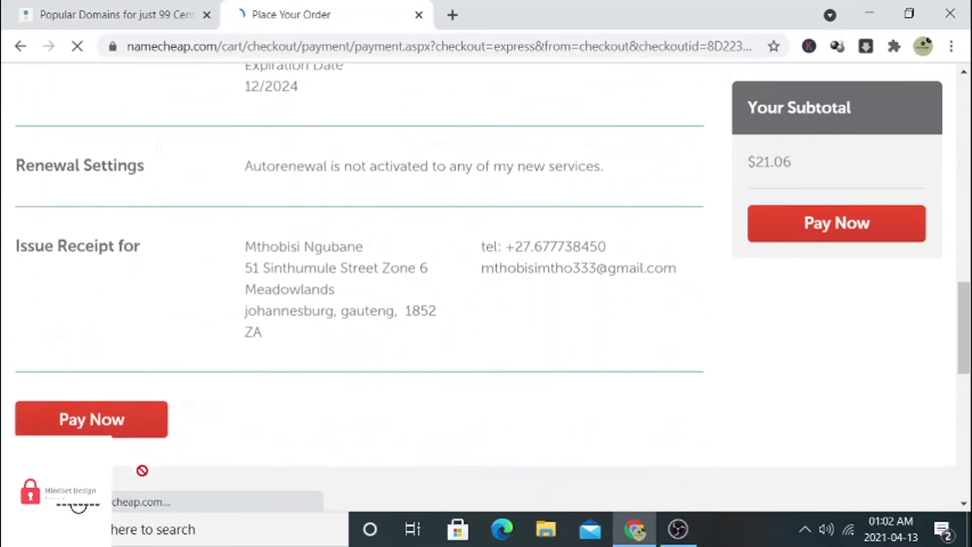
scroll(142, 470, up, 1)
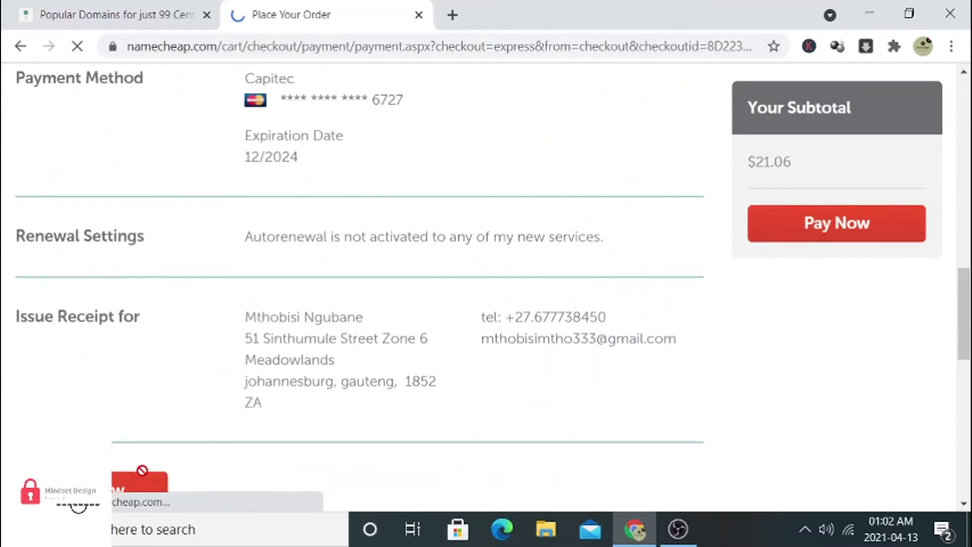
Step: Go back over the order review for soccergames.studio, then recheck the payment details, renewal settings and receipt recipient section
scroll(142, 470, up, 3)
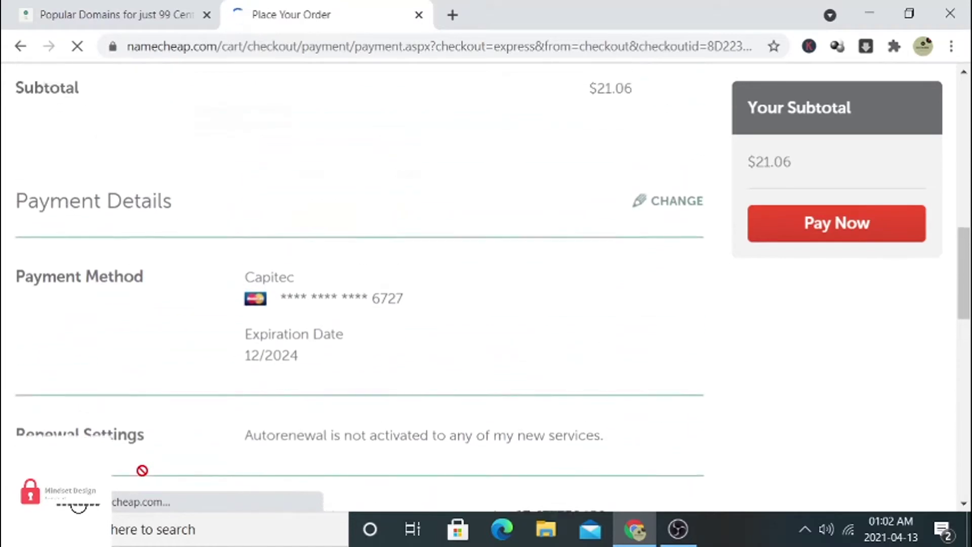
scroll(142, 471, up, 5)
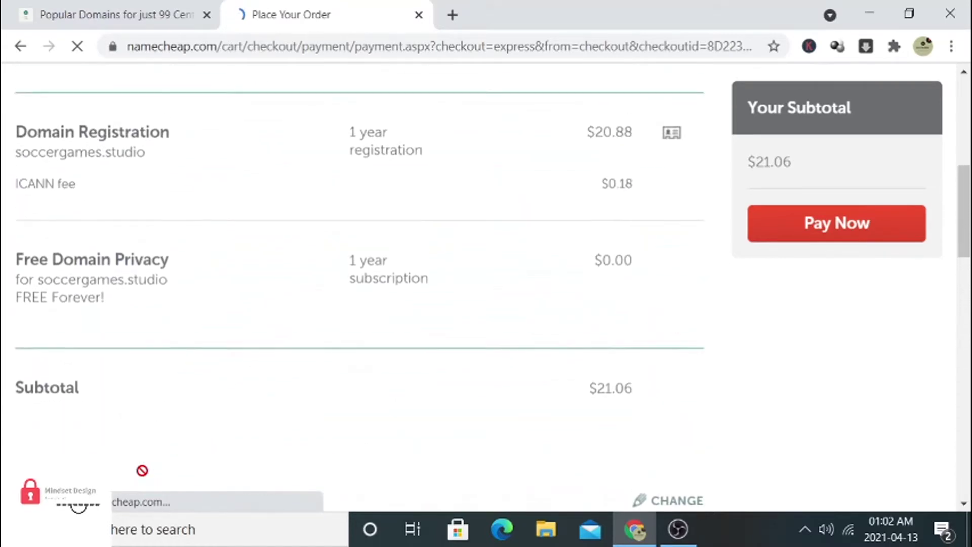
scroll(142, 470, up, 5)
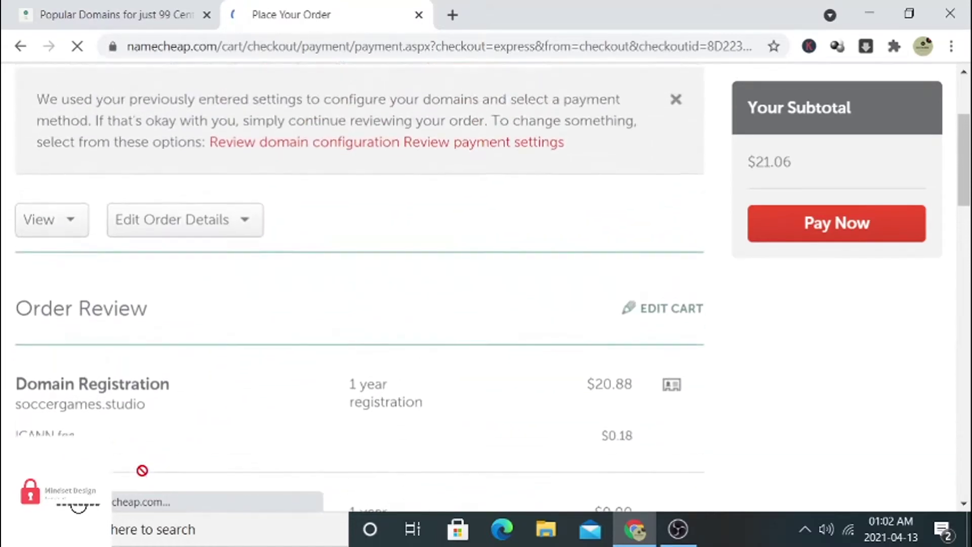
scroll(142, 471, up, 1)
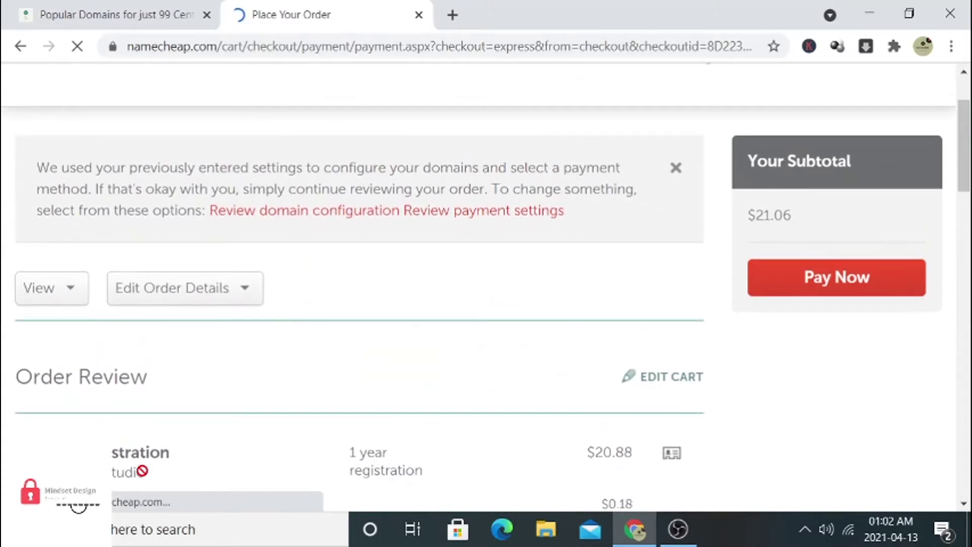
scroll(141, 471, down, 5)
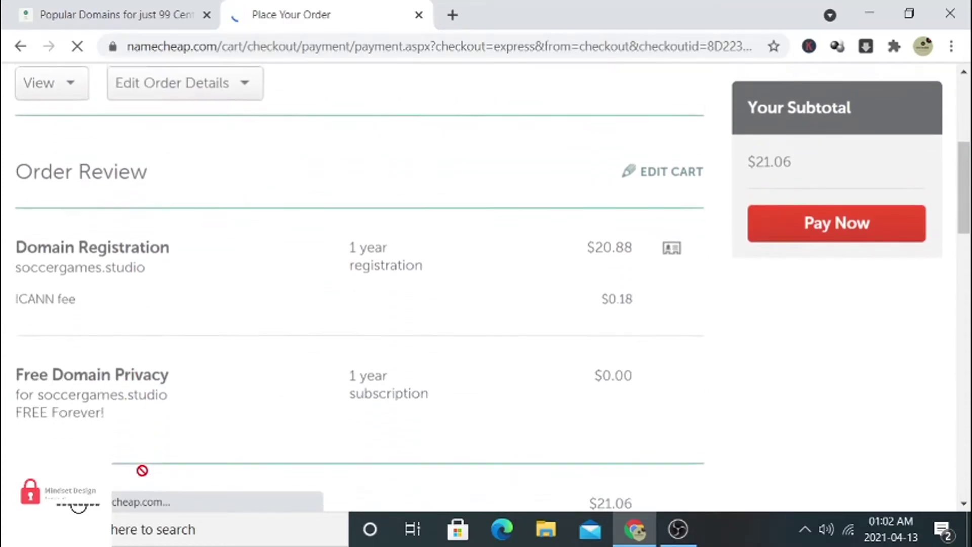
scroll(142, 470, down, 3)
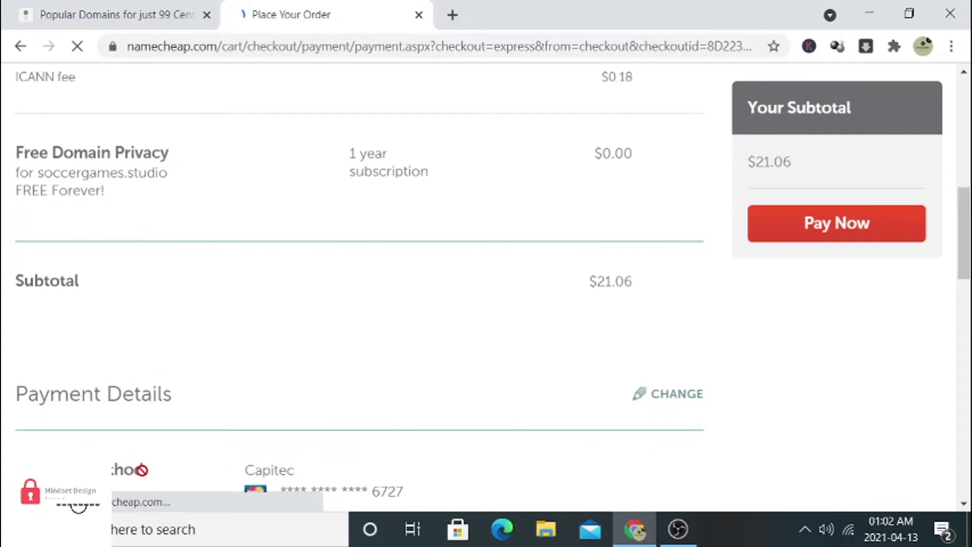
scroll(141, 470, down, 4)
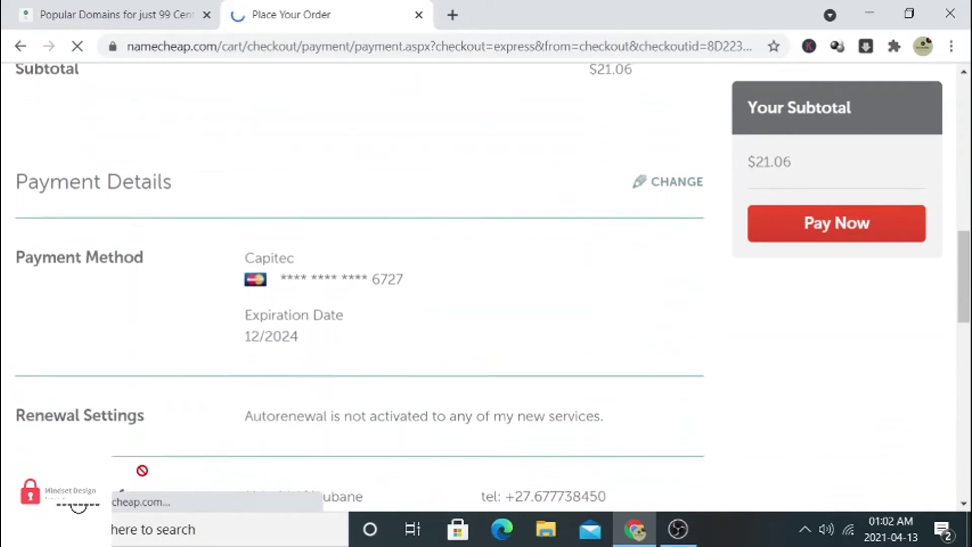
scroll(141, 470, down, 5)
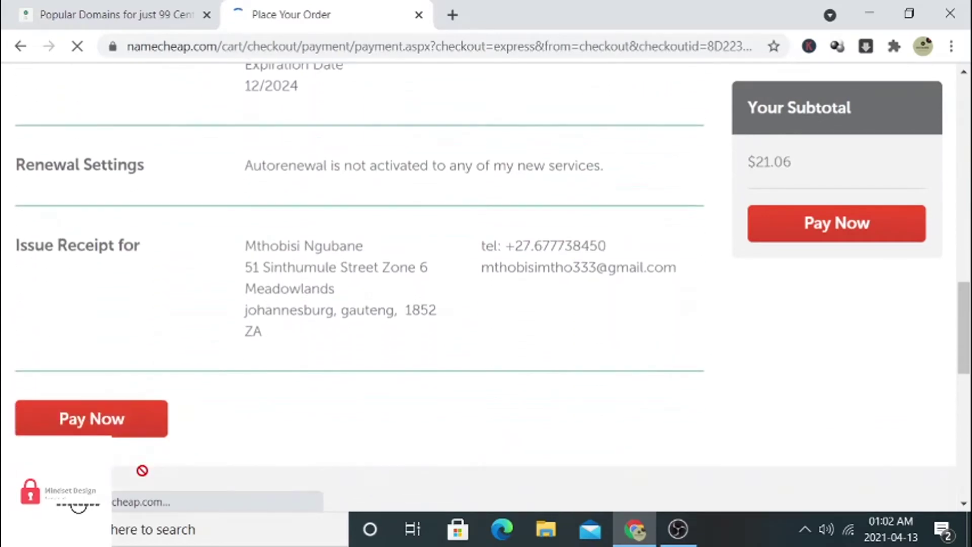